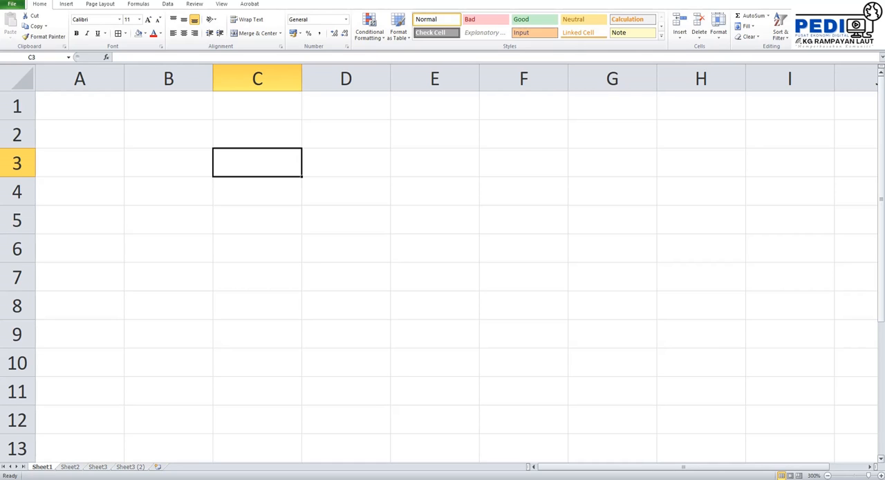
# - Enter "rujukan" in cell C3 and "references" in cell C4
pyautogui.write('rujukan')
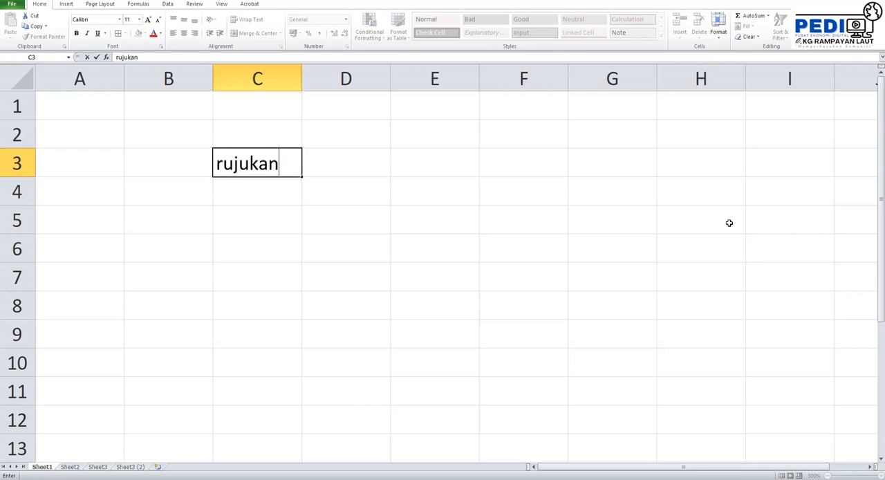
pyautogui.press('Return')
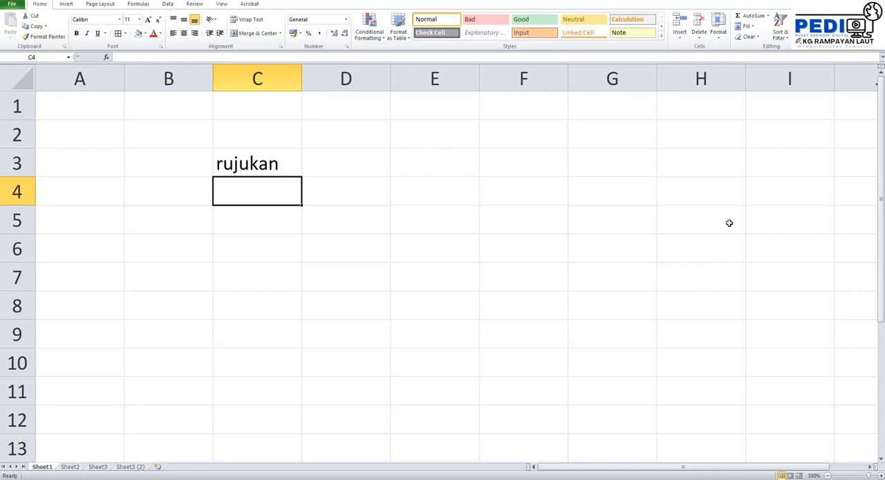
pyautogui.write('referre')
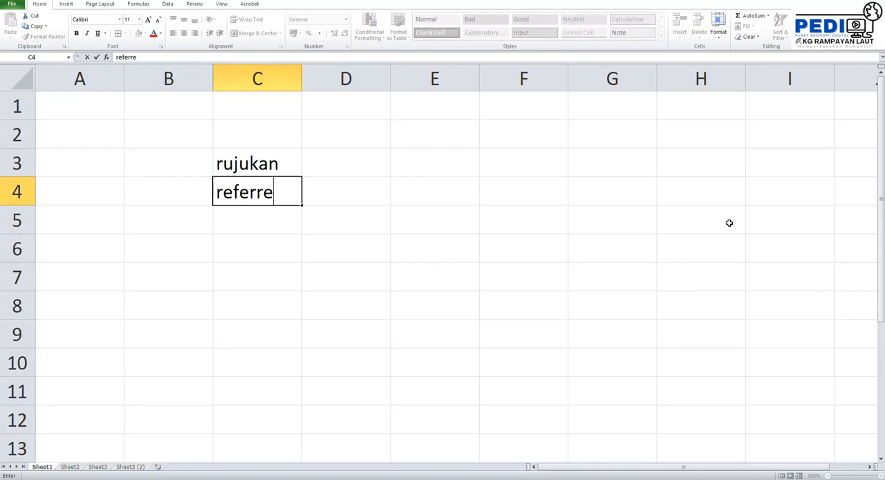
pyautogui.press('BackSpace')
pyautogui.press('BackSpace')
pyautogui.write('ences')
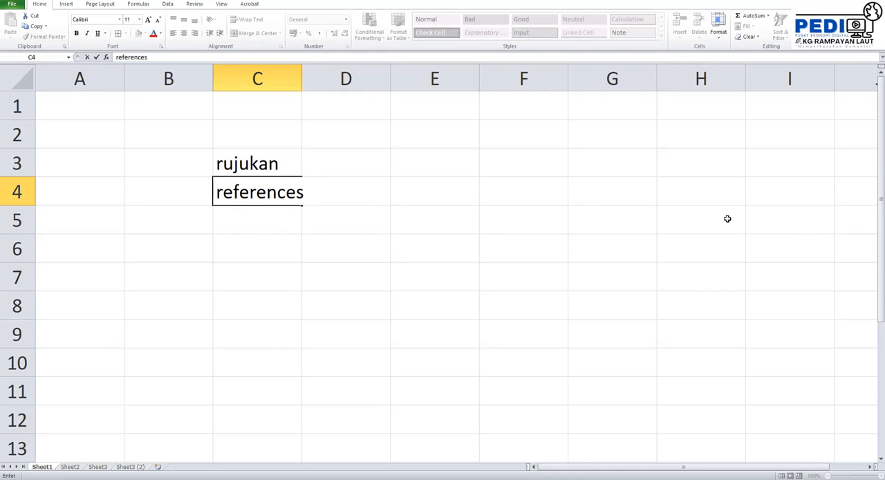
# - Clear the contents of the range C3:D6
pyautogui.moveTo(369, 257); pyautogui.dragTo(263, 169)
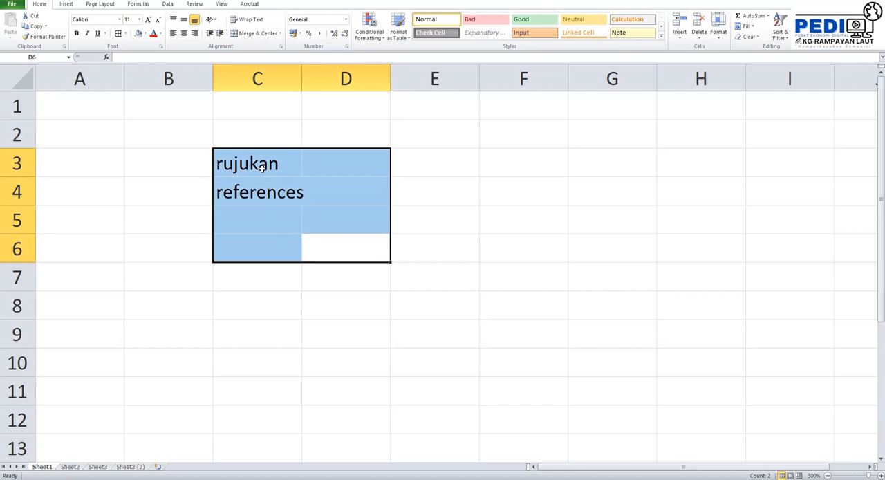
pyautogui.press('Delete')
pyautogui.click(502, 201)
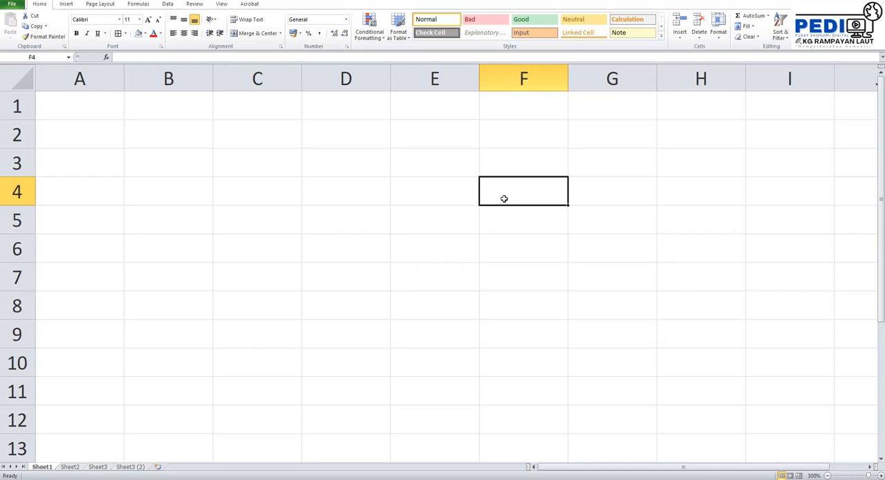
pyautogui.click(553, 241)
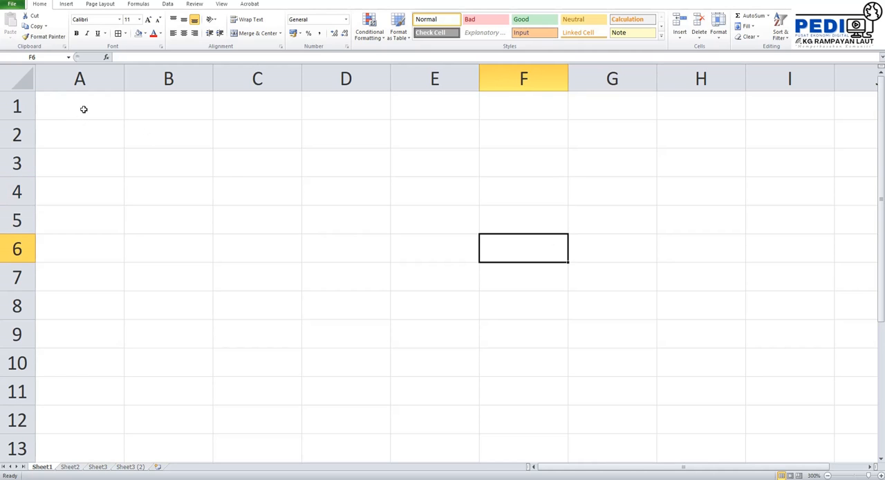
pyautogui.moveTo(85, 104); pyautogui.dragTo(373, 320)
pyautogui.click(539, 263)
pyautogui.click(253, 165)
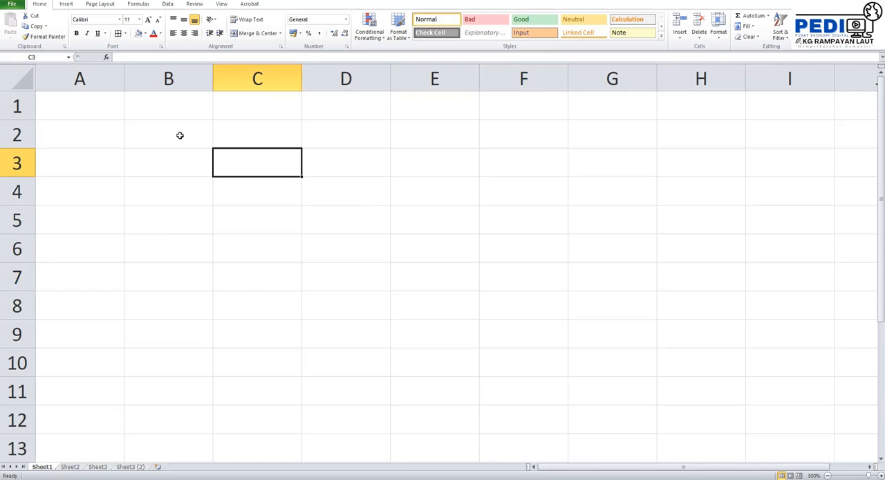
pyautogui.click(86, 109)
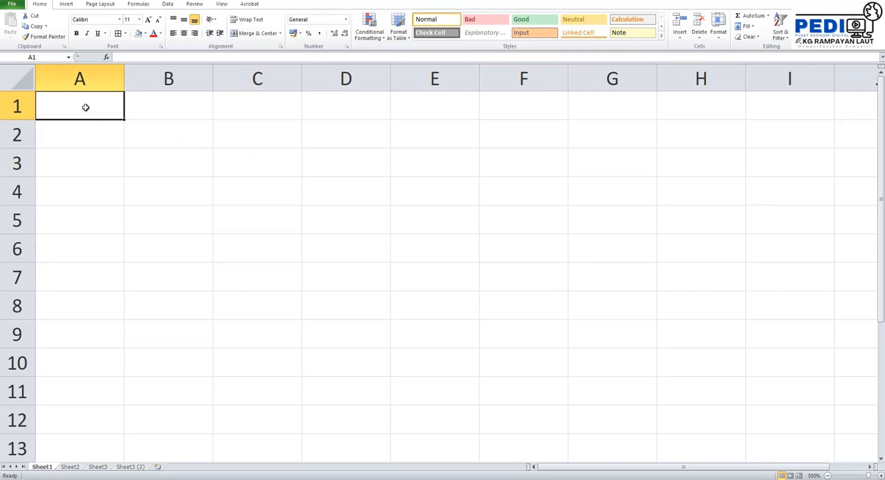
pyautogui.click(184, 106)
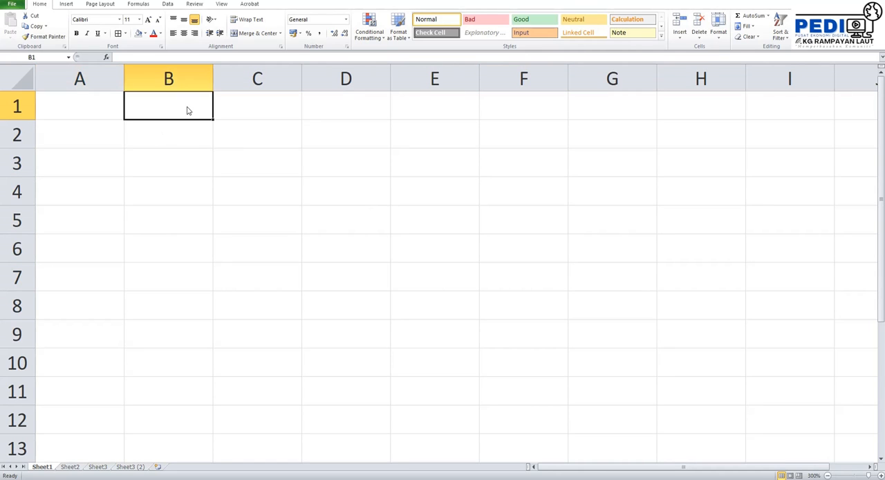
pyautogui.click(252, 139)
pyautogui.click(353, 237)
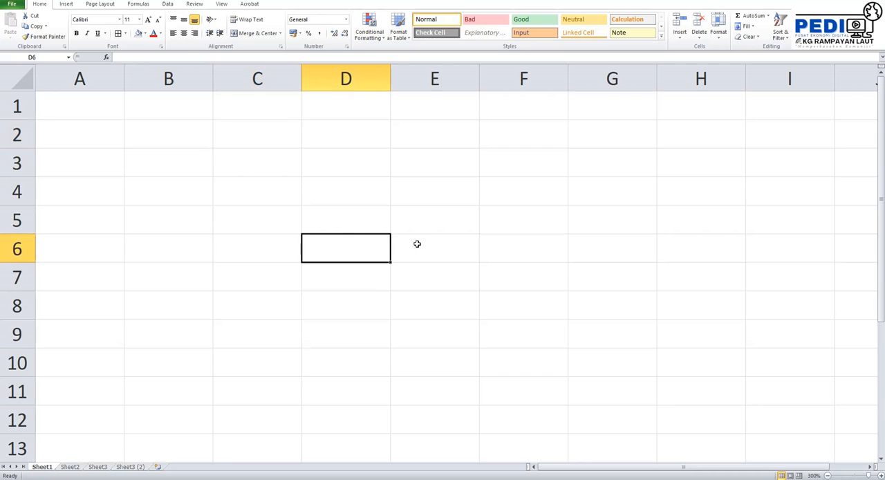
pyautogui.click(513, 240)
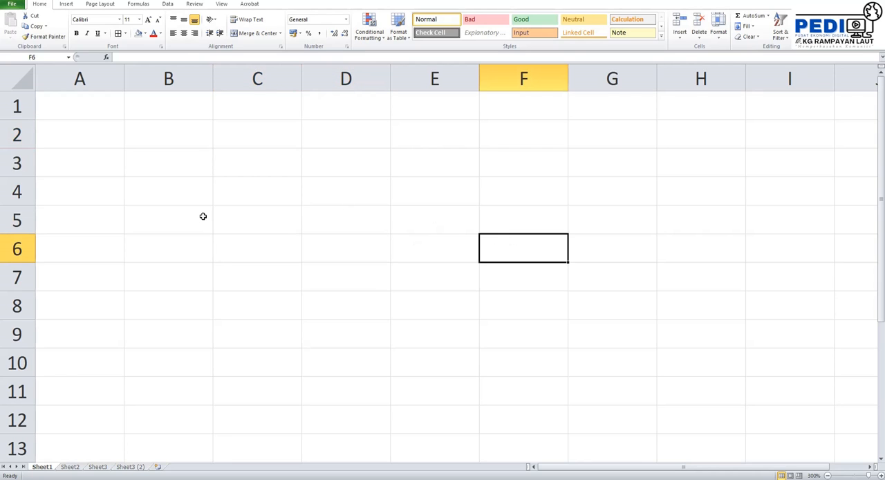
pyautogui.click(81, 109)
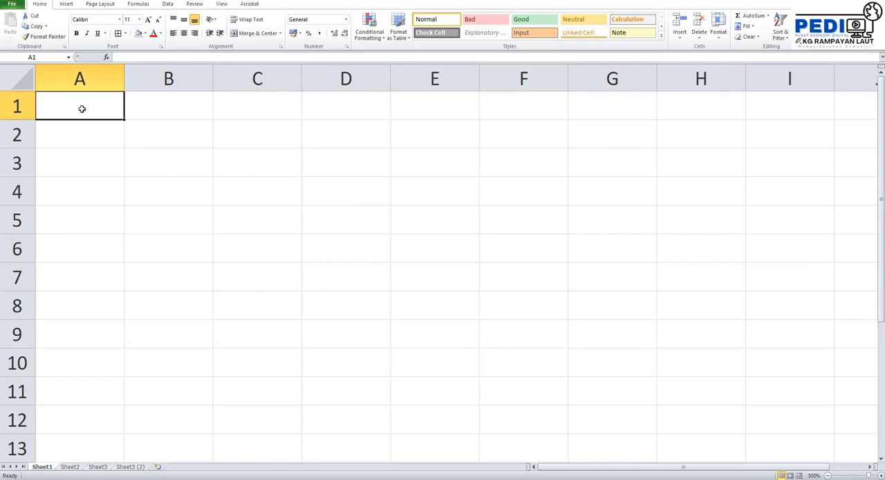
pyautogui.click(263, 163)
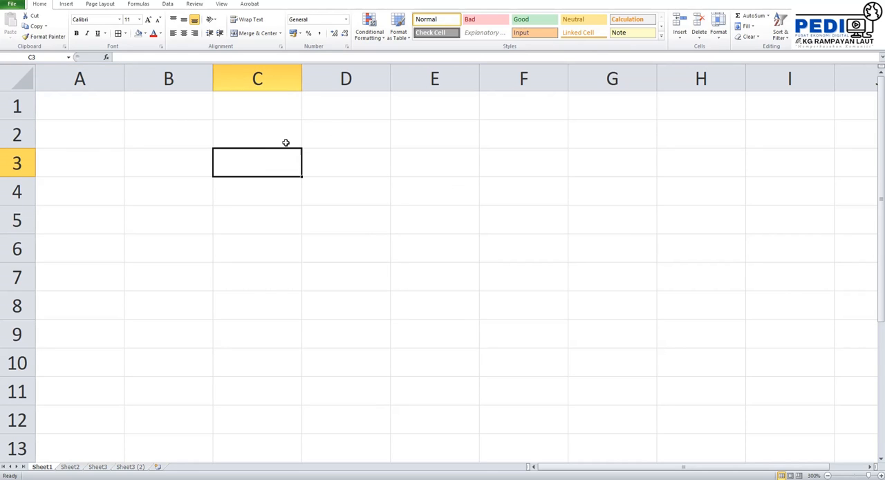
pyautogui.click(80, 105)
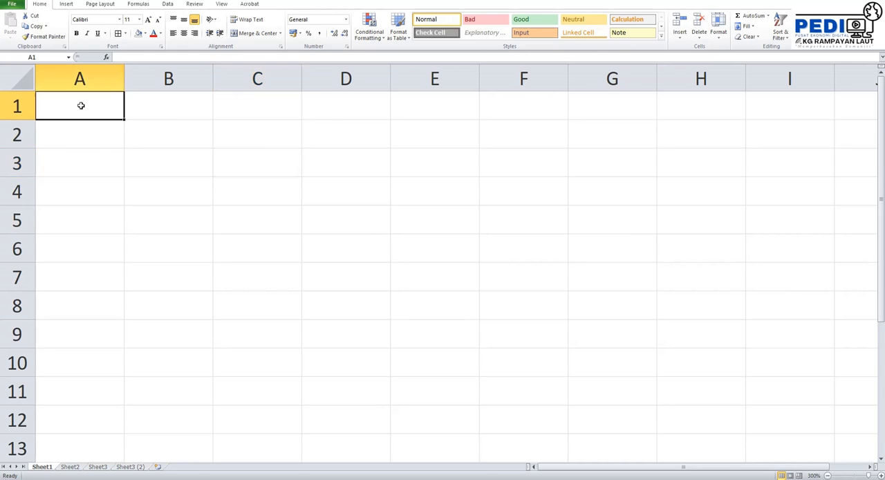
pyautogui.click(277, 160)
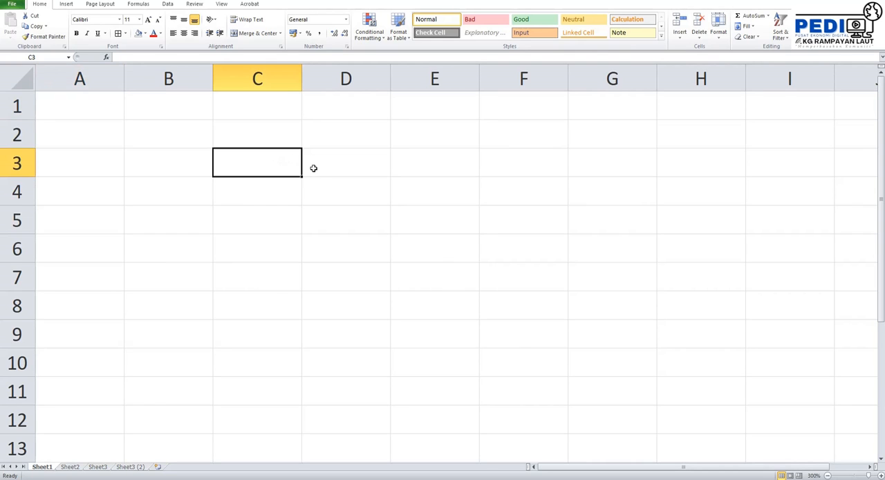
pyautogui.click(94, 101)
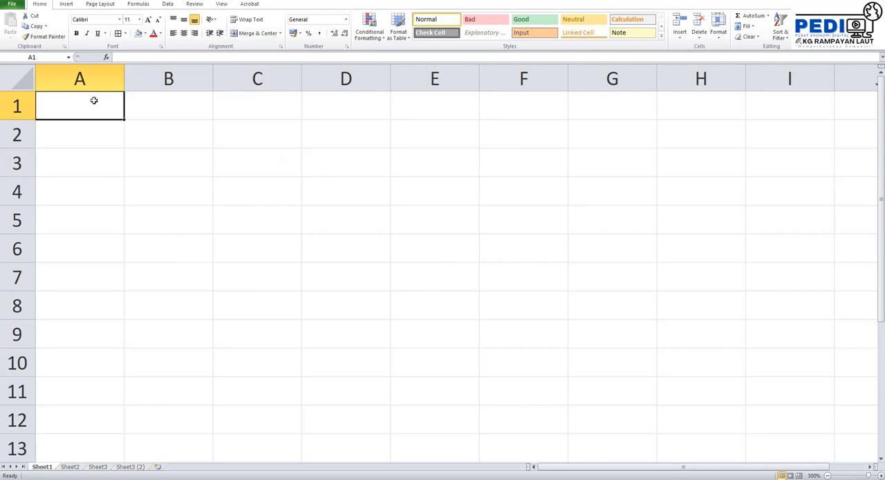
pyautogui.click(277, 158)
pyautogui.click(447, 210)
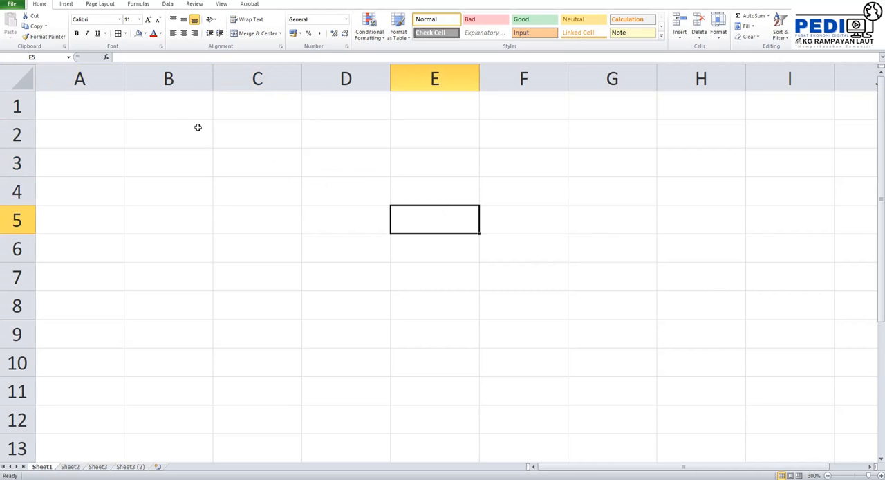
# - Enter the formula =A1 in cell C3 and check it in the formula bar
pyautogui.click(274, 160)
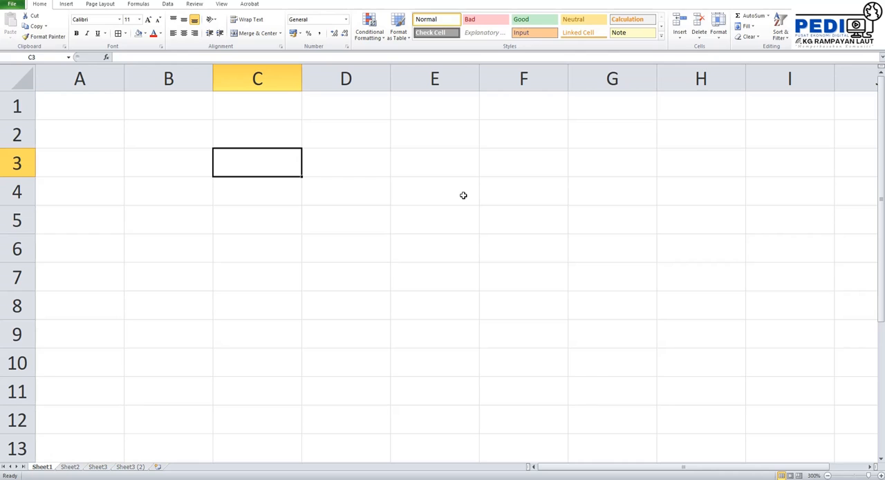
pyautogui.write('=')
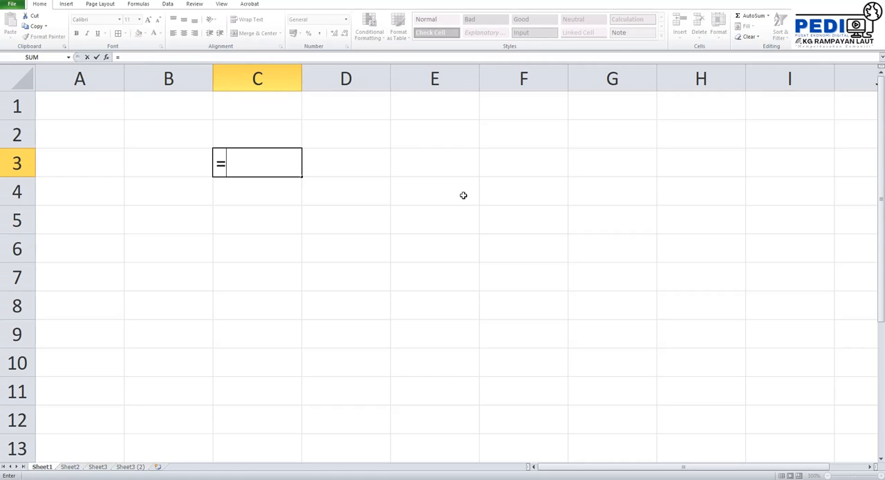
pyautogui.write('a1')
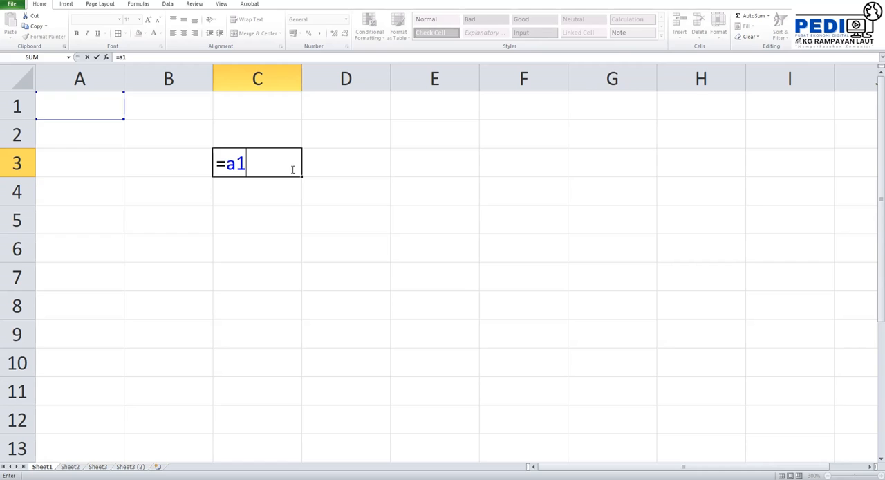
pyautogui.press('Return')
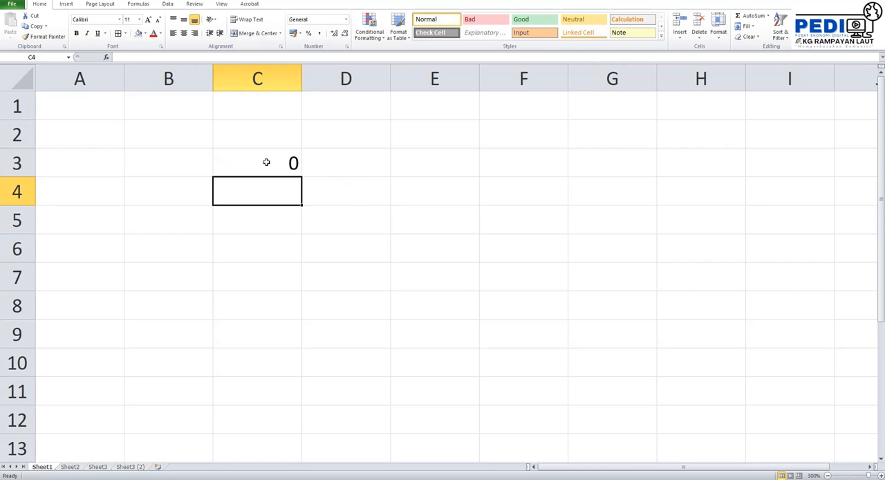
pyautogui.click(266, 162)
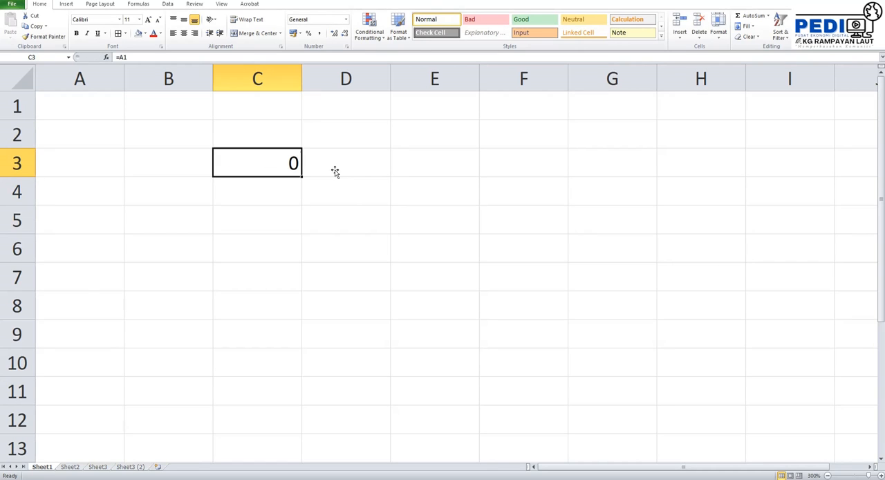
# - Enter "Y" in cell A1 and check the linked cell C3
pyautogui.click(97, 110)
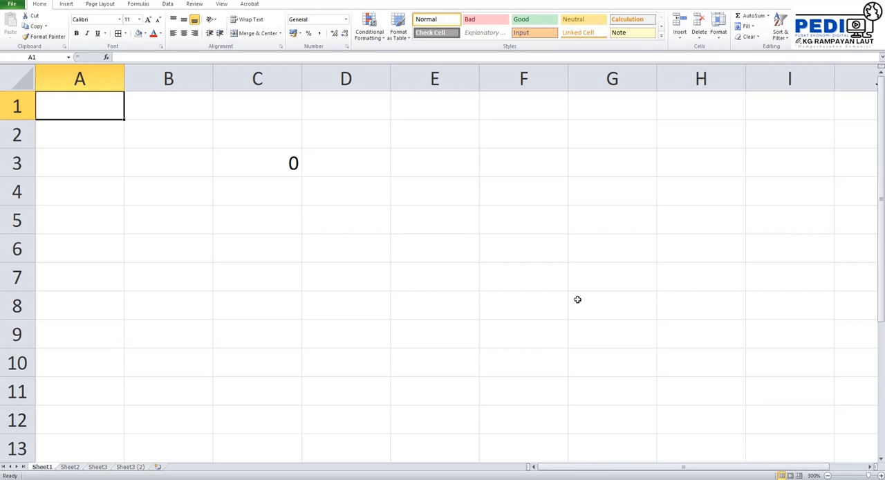
pyautogui.write('Y')
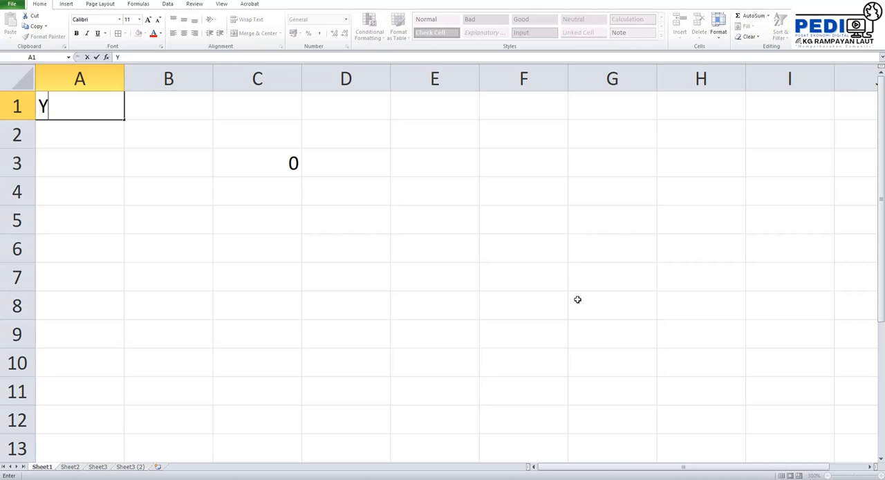
pyautogui.press('Return')
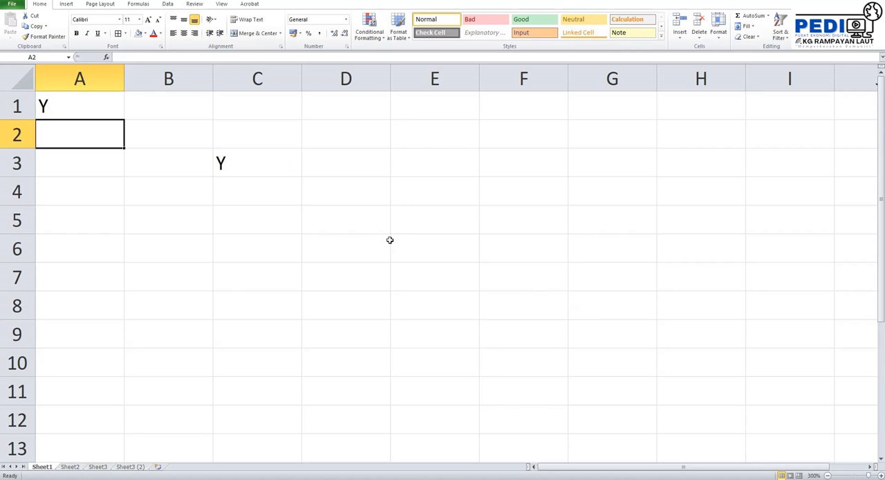
pyautogui.click(269, 164)
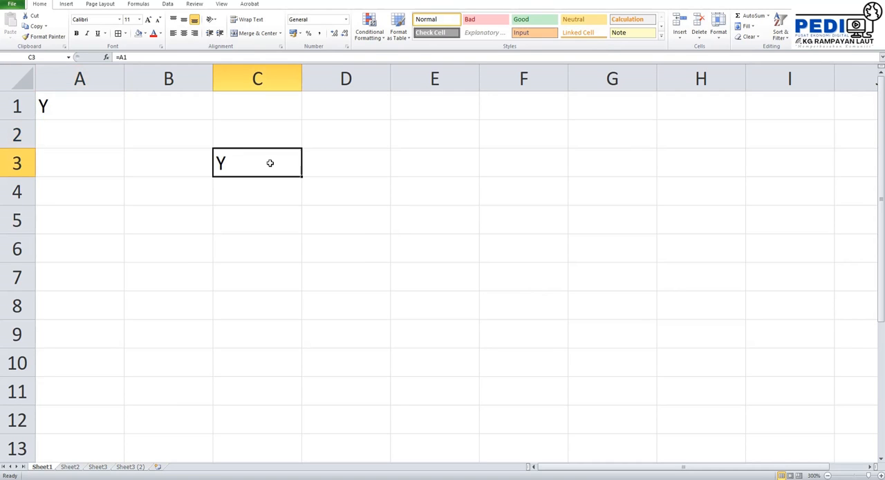
# - Replace the content of cell A1 with 83 and check the linked cell C3
pyautogui.click(95, 109)
pyautogui.write('83')
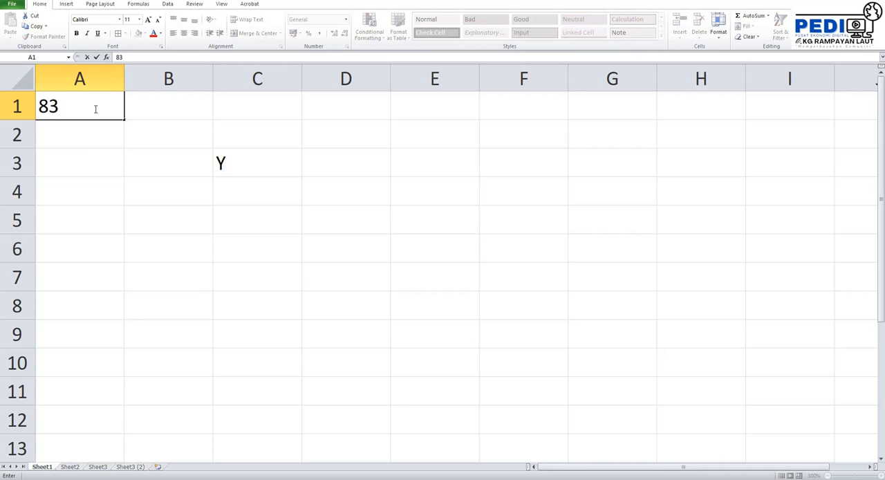
pyautogui.press('Return')
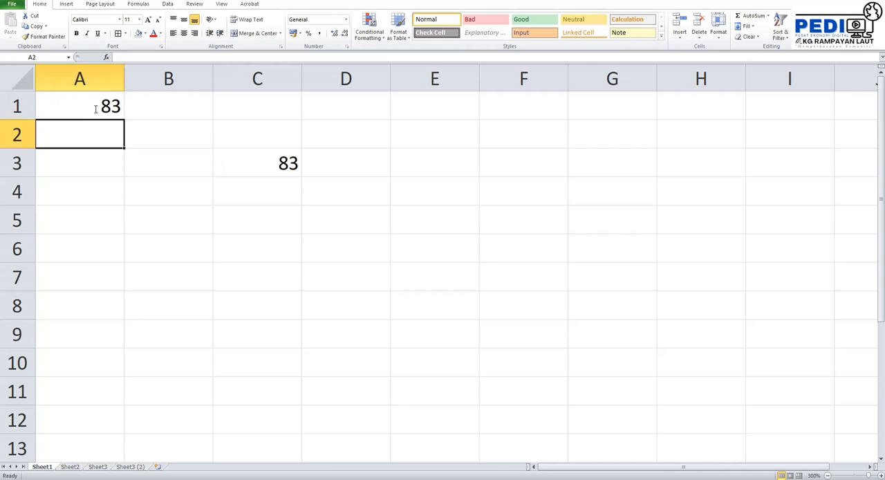
pyautogui.click(257, 168)
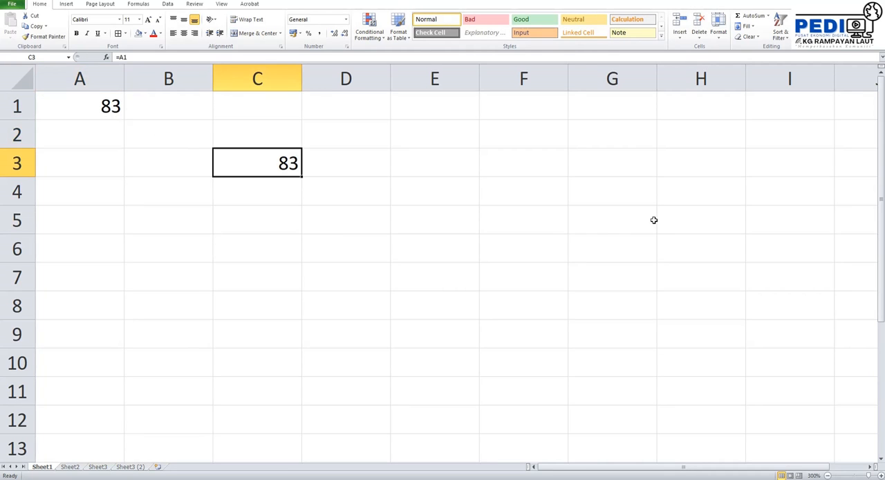
# - Replace the content of cell A1 with "PEDi" and check the linked cell C3
pyautogui.click(106, 108)
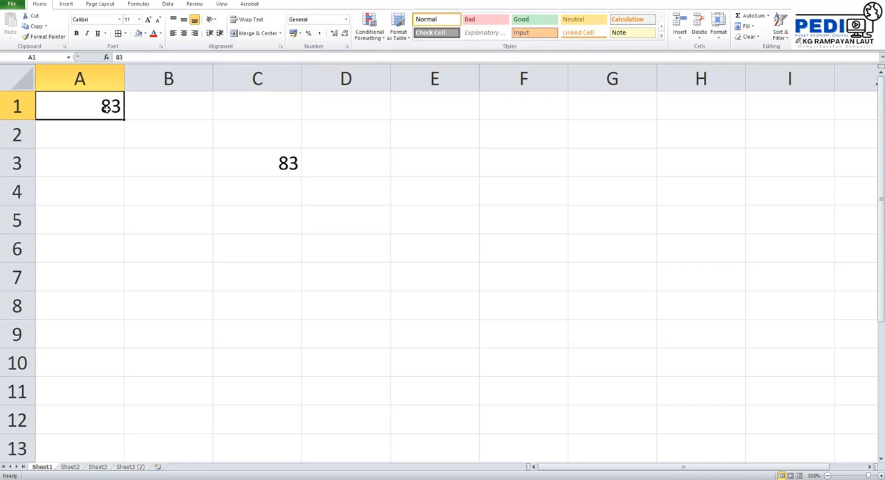
pyautogui.write('PEDi')
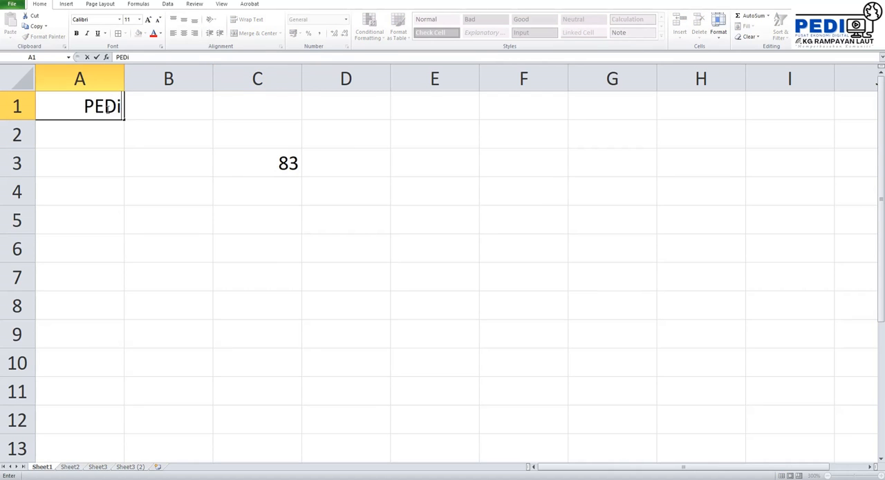
pyautogui.press('Return')
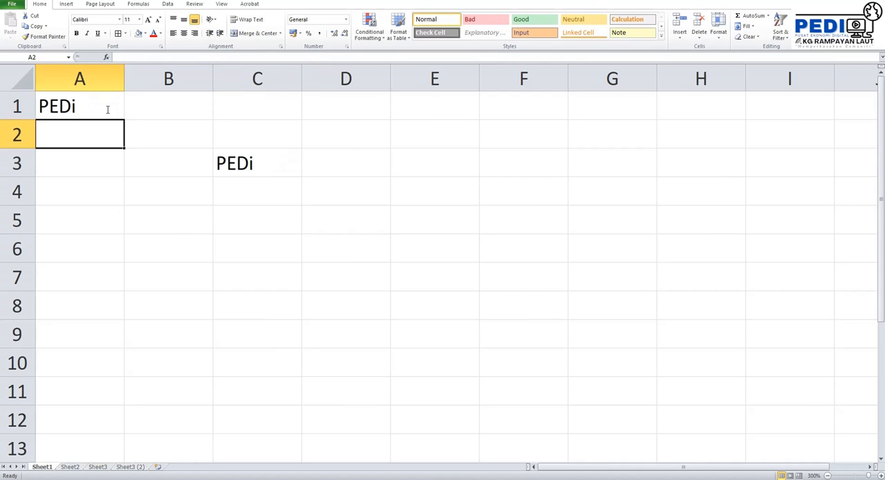
pyautogui.click(255, 163)
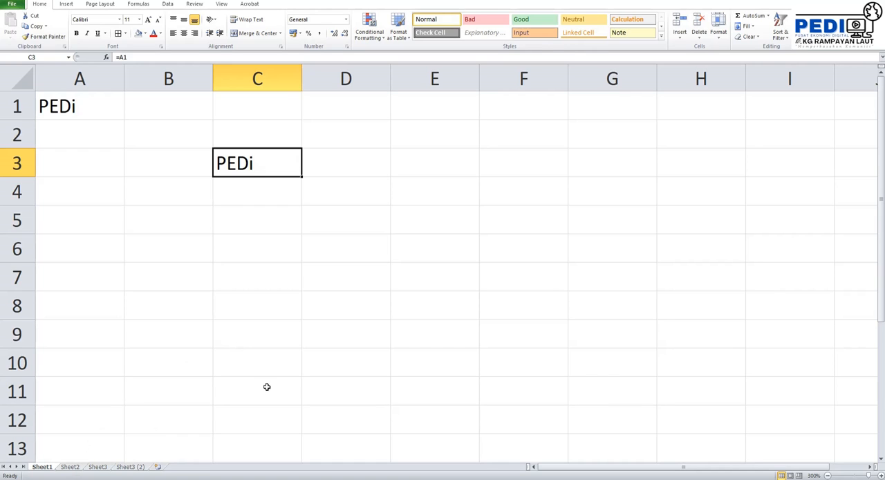
# - Switch to Sheet2 and enter 9 in cell A2 of the first table
pyautogui.click(77, 468)
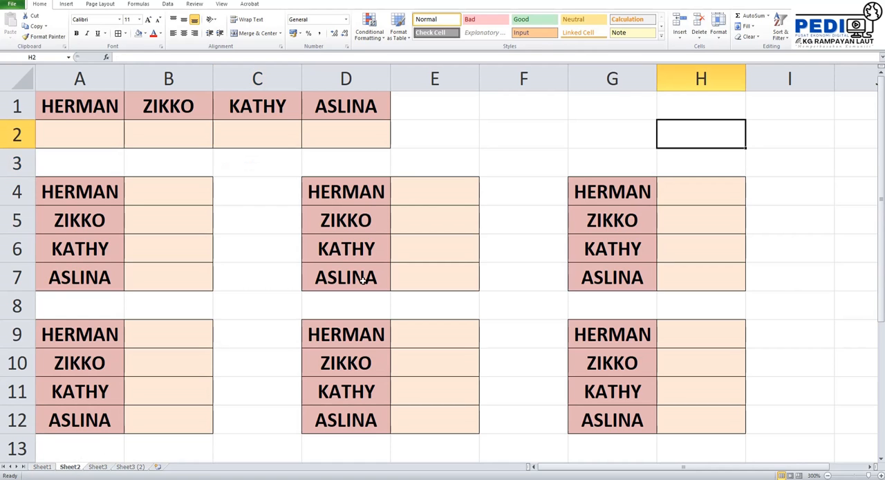
pyautogui.click(533, 145)
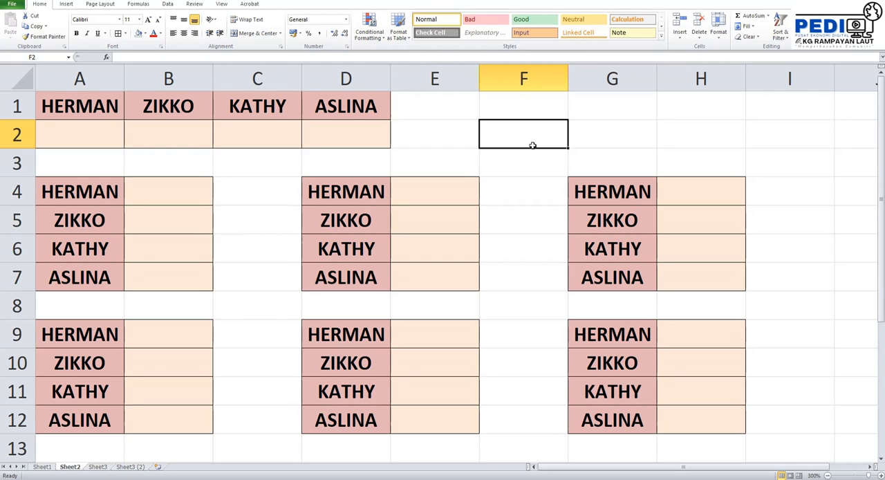
pyautogui.click(83, 137)
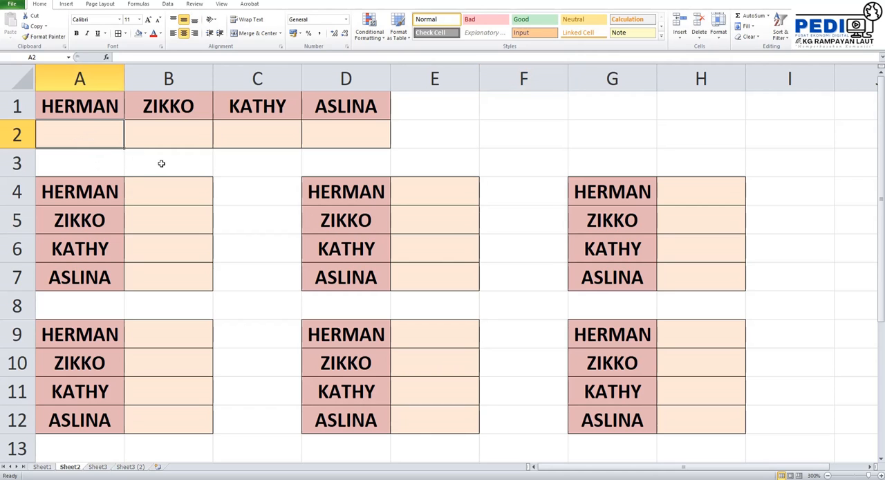
pyautogui.write('9')
pyautogui.click(234, 247)
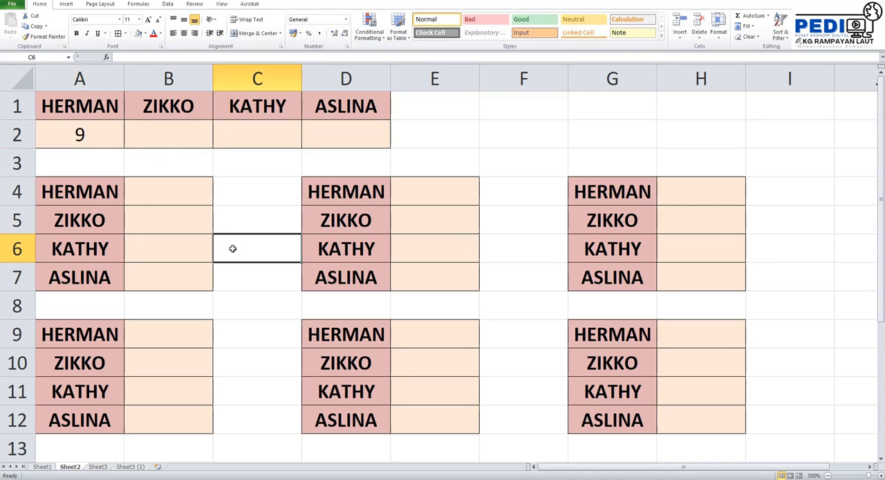
# - Enter the value 9 directly in cells B4, E4, H4, H9, E9 and B9, the first row of each lower table
pyautogui.click(186, 200)
pyautogui.write('9')
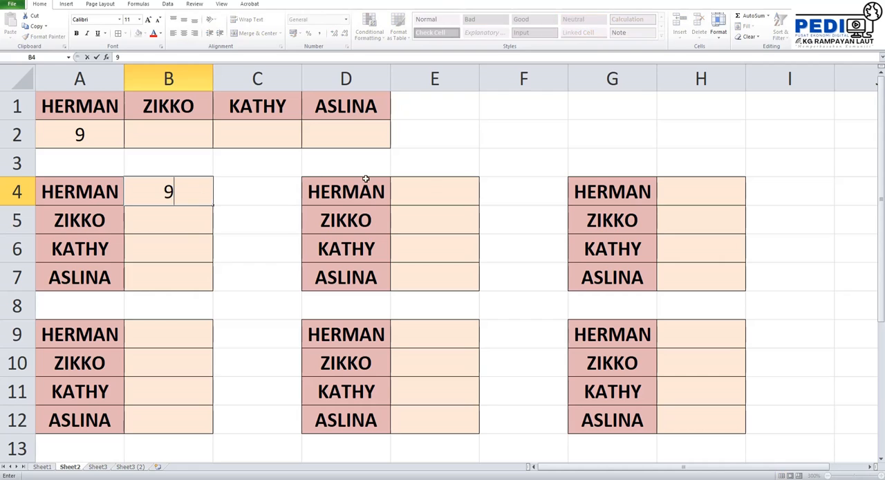
pyautogui.click(432, 194)
pyautogui.write('9')
pyautogui.click(709, 188)
pyautogui.write('9')
pyautogui.click(667, 332)
pyautogui.write('9')
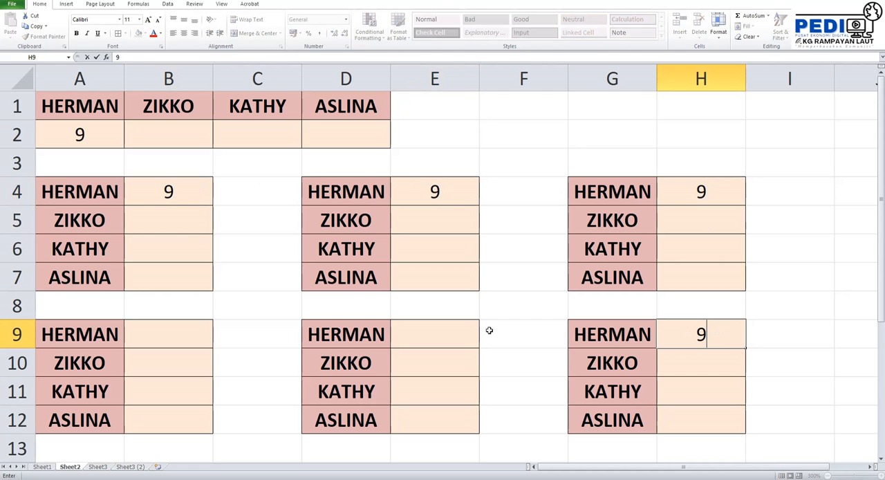
pyautogui.click(466, 332)
pyautogui.write('9')
pyautogui.click(178, 333)
pyautogui.write('9')
pyautogui.click(510, 162)
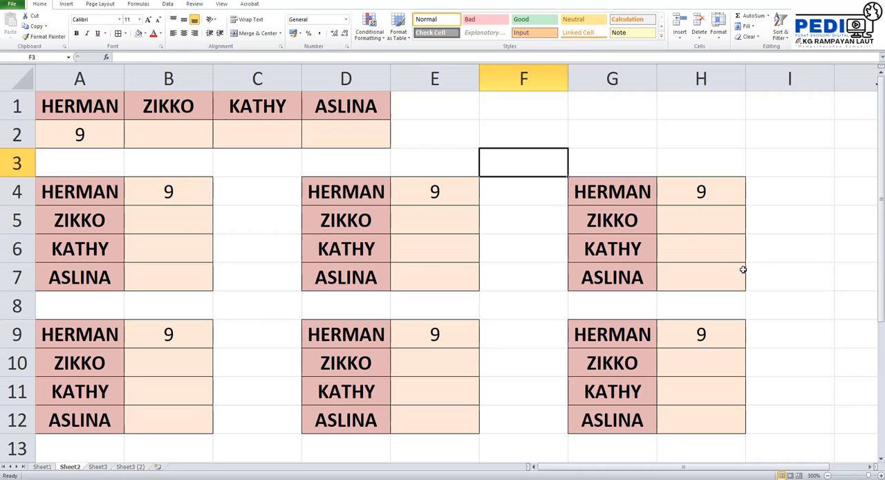
pyautogui.click(535, 248)
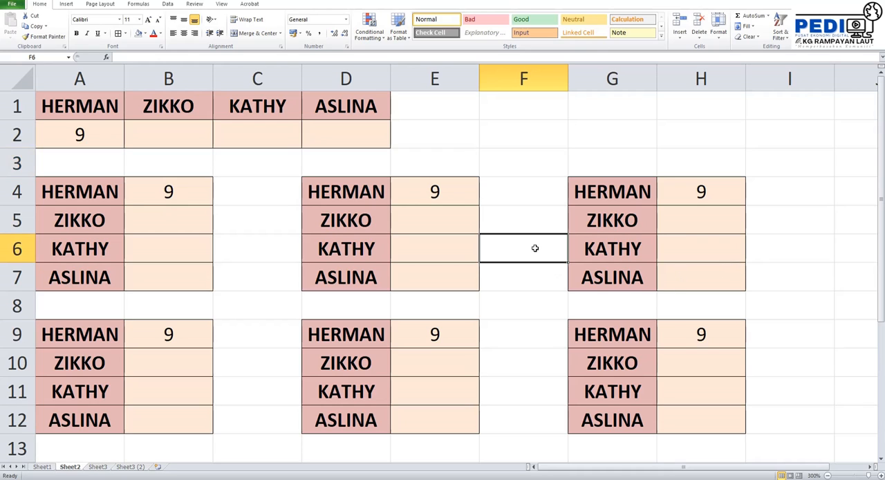
pyautogui.click(542, 325)
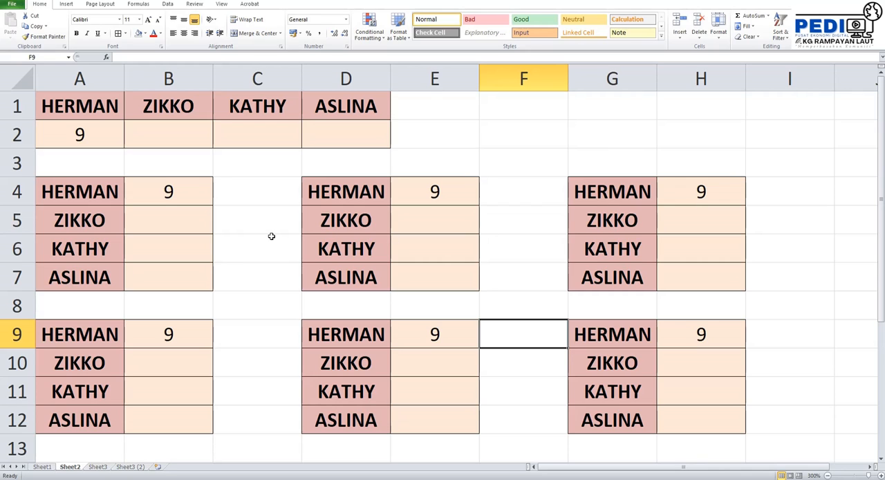
# - Clear the contents of cells B4, E4, H4, H9, E9 and B9
pyautogui.click(173, 192)
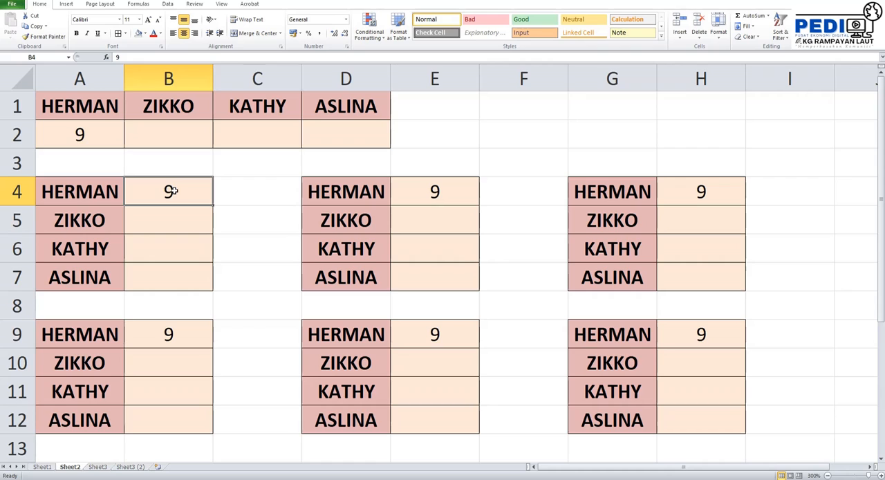
pyautogui.press('Delete')
pyautogui.click(440, 198)
pyautogui.press('Delete')
pyautogui.click(680, 192)
pyautogui.press('Delete')
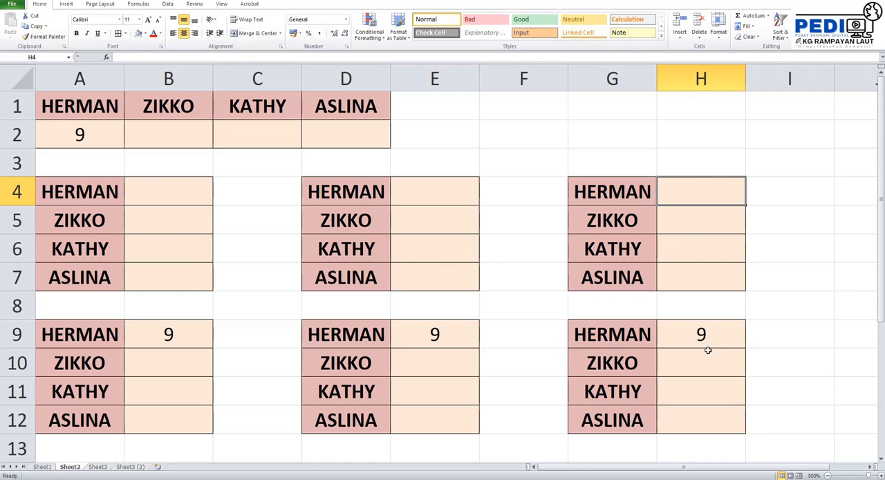
pyautogui.click(706, 344)
pyautogui.press('Delete')
pyautogui.click(425, 338)
pyautogui.press('Delete')
pyautogui.click(170, 334)
pyautogui.press('Delete')
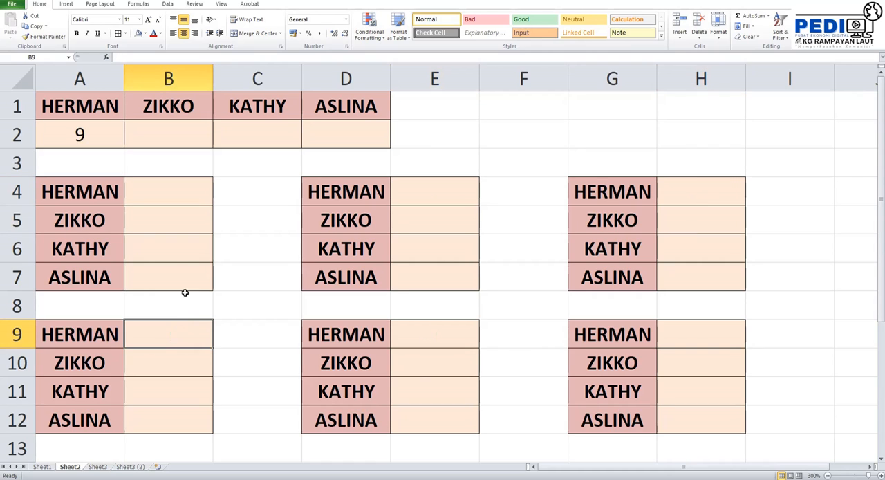
# - Enter the formula =A2 in cell B4 to link it to the first table
pyautogui.click(171, 197)
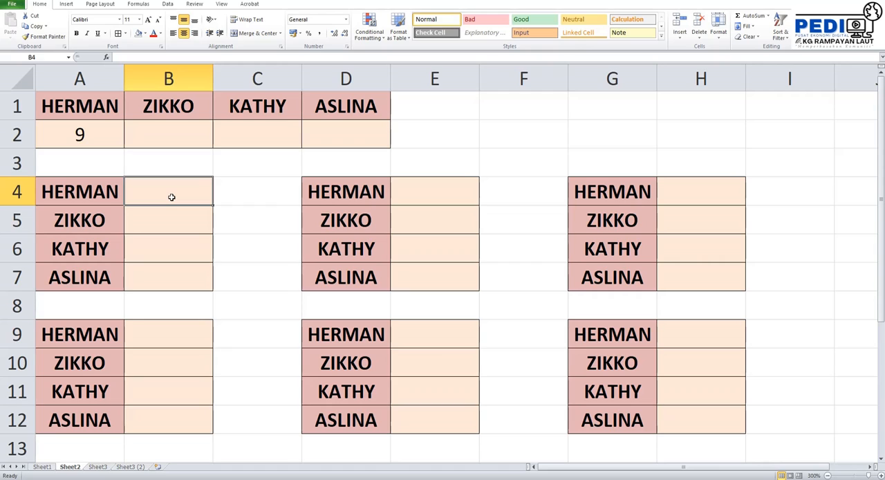
pyautogui.write('=')
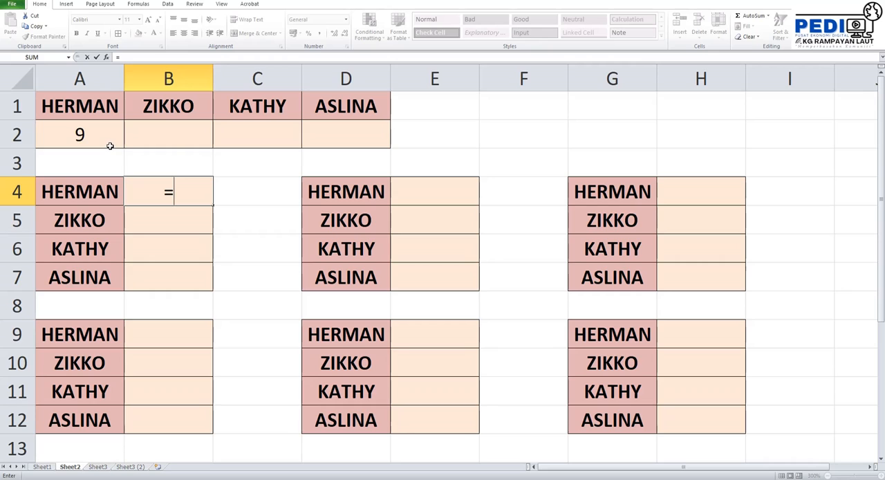
pyautogui.write('A2')
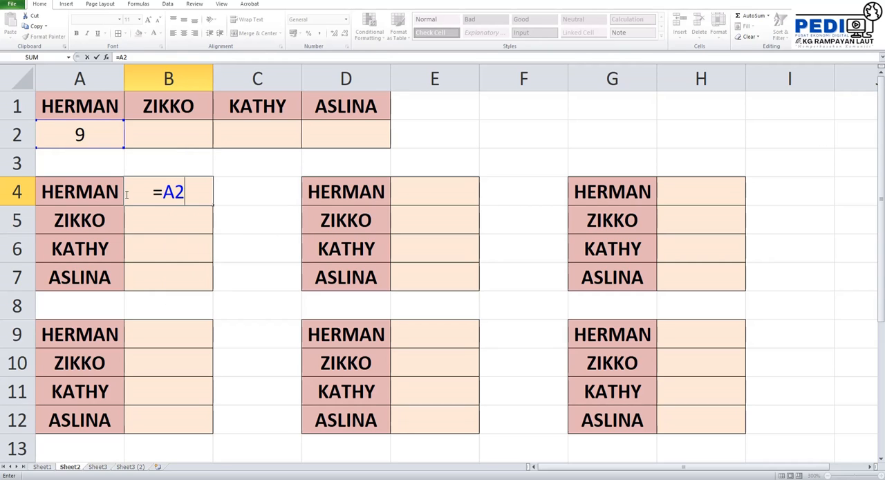
pyautogui.press('Return')
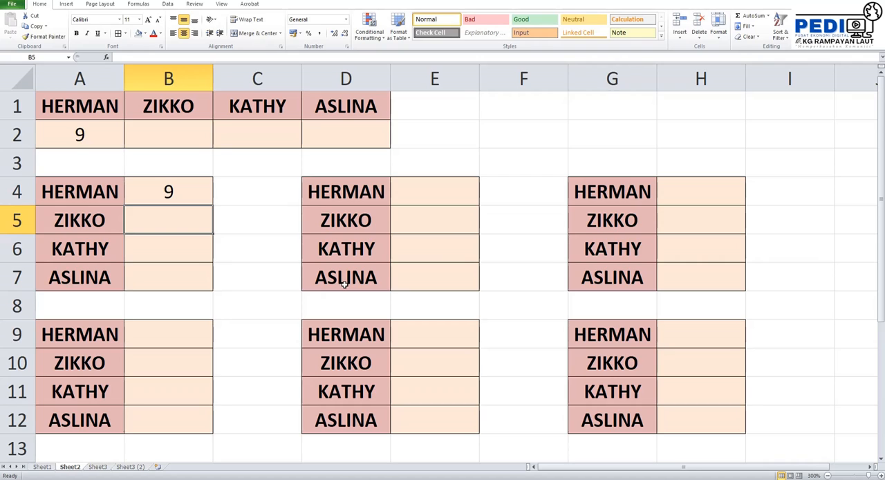
# - Enter the formula =A2 in cell E4 by referencing the source cell on the sheet
pyautogui.click(429, 194)
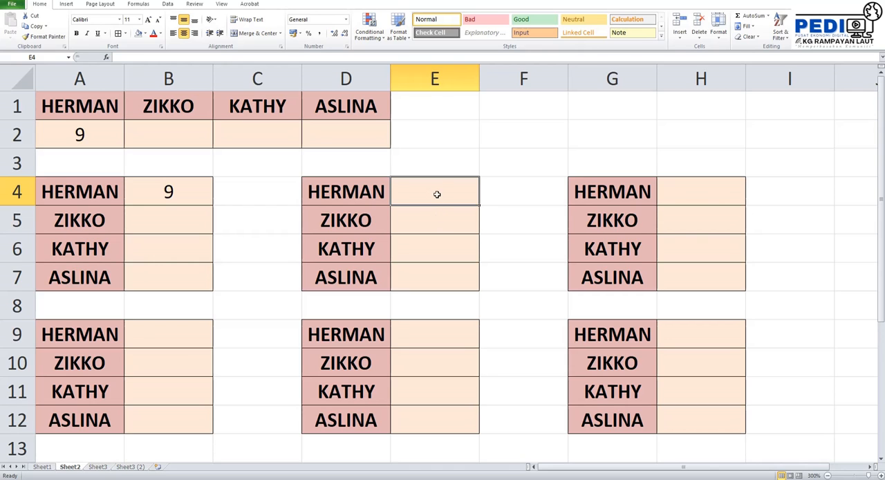
pyautogui.write('=')
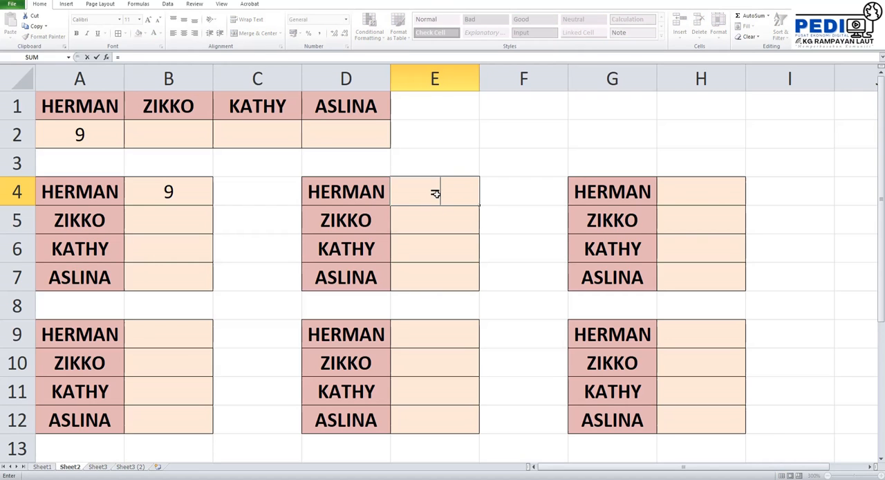
pyautogui.click(90, 134)
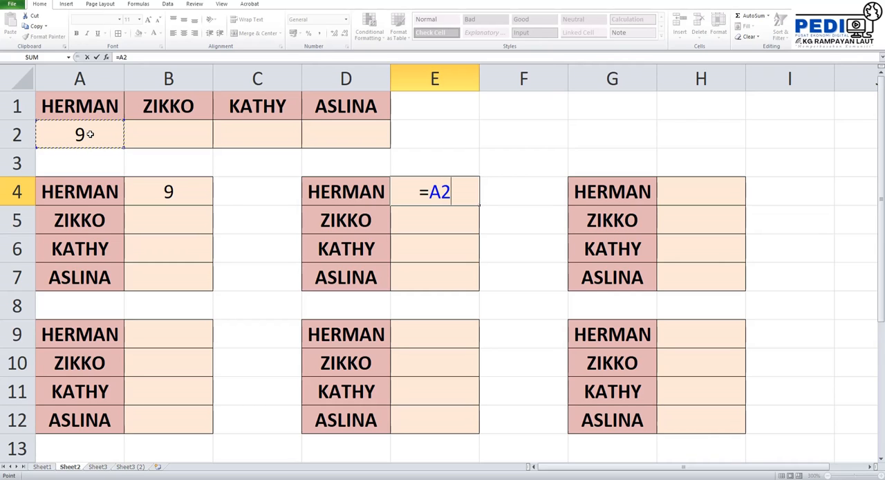
pyautogui.press('Return')
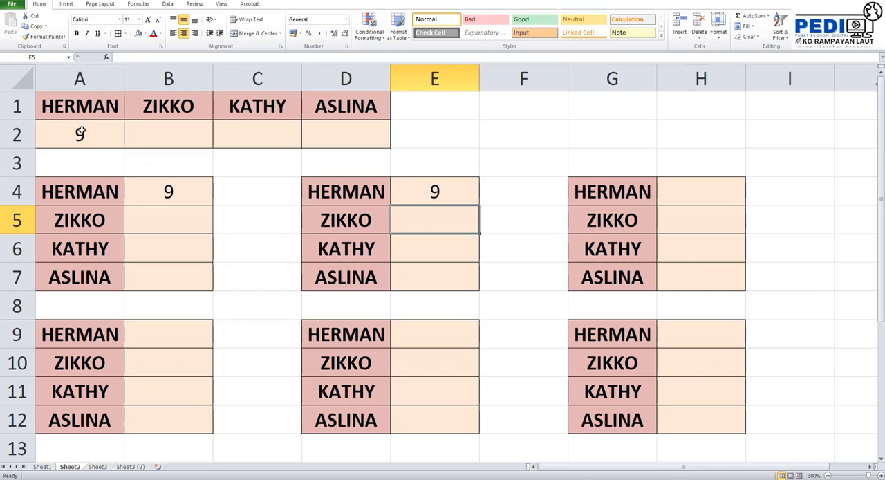
pyautogui.click(488, 287)
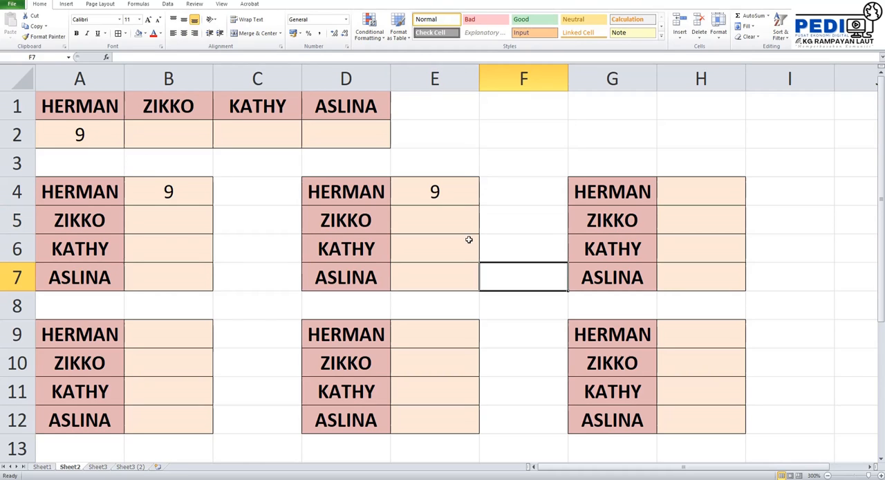
# - Replace the formula in cell E4 with =B4 so it references the neighbouring table
pyautogui.click(463, 197)
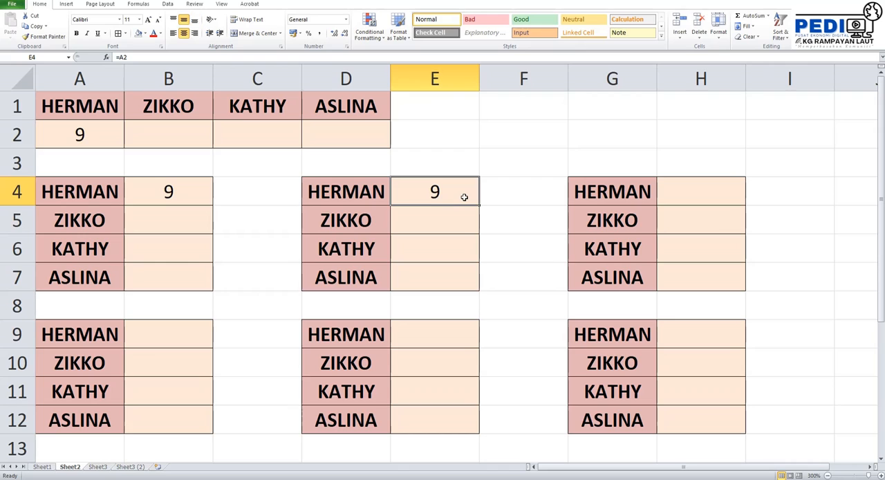
pyautogui.write('=')
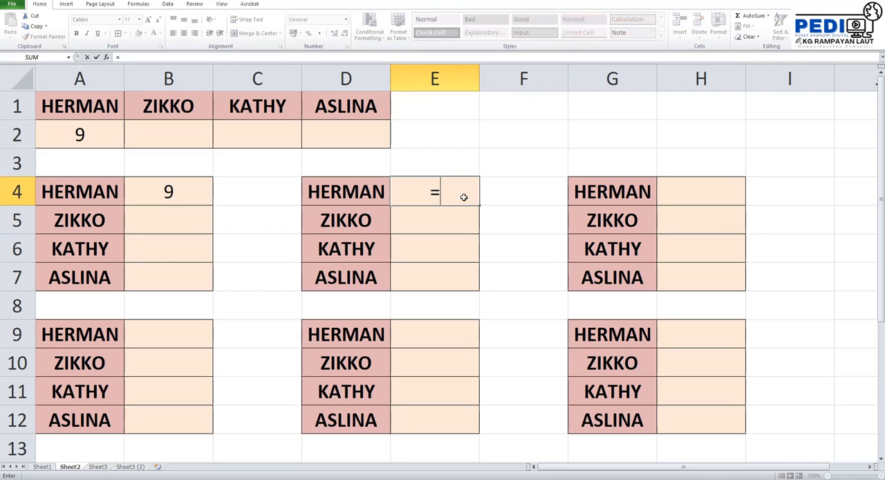
pyautogui.click(176, 196)
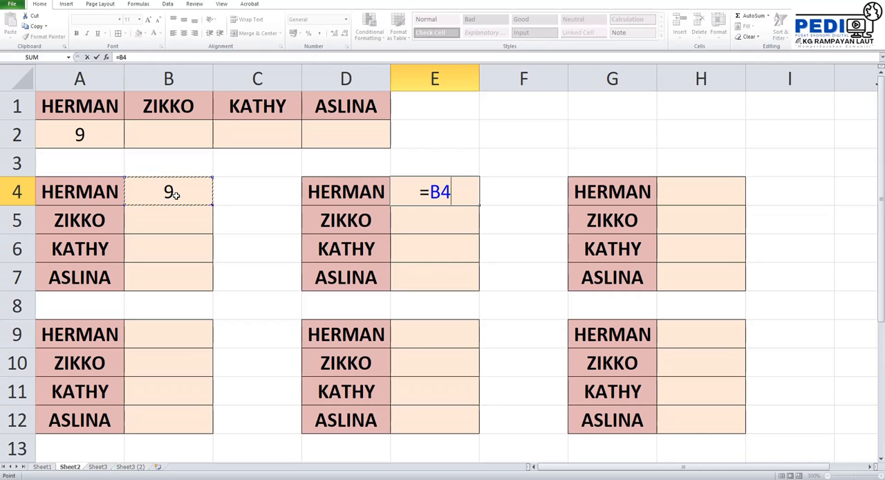
pyautogui.press('Return')
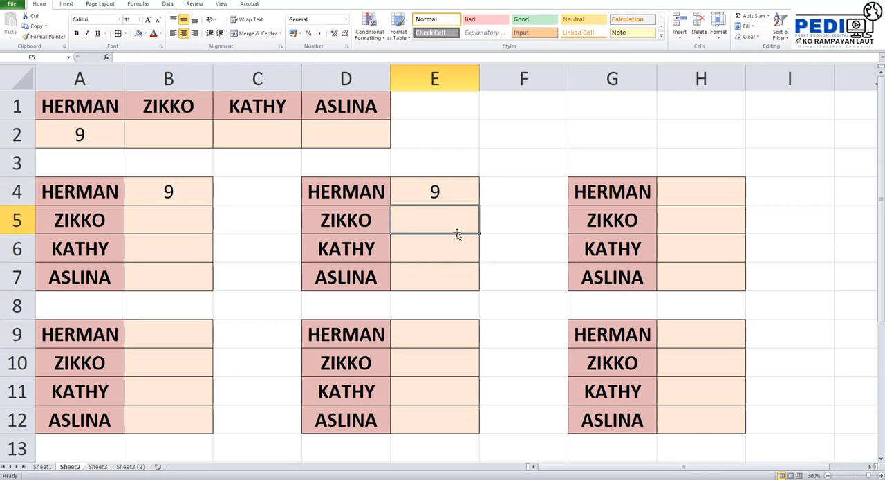
# - Link cells B5, B6 and B7 to the first table with the formulas =B2, =C2 and =D2
pyautogui.click(174, 220)
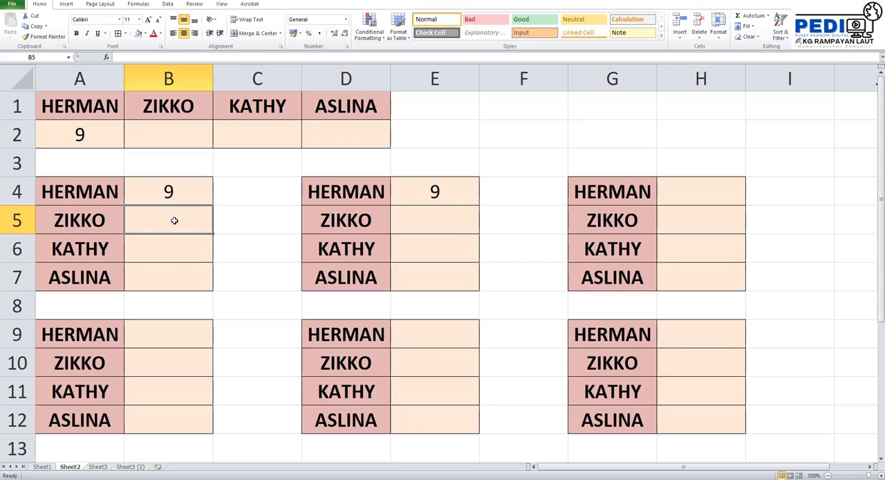
pyautogui.write('=')
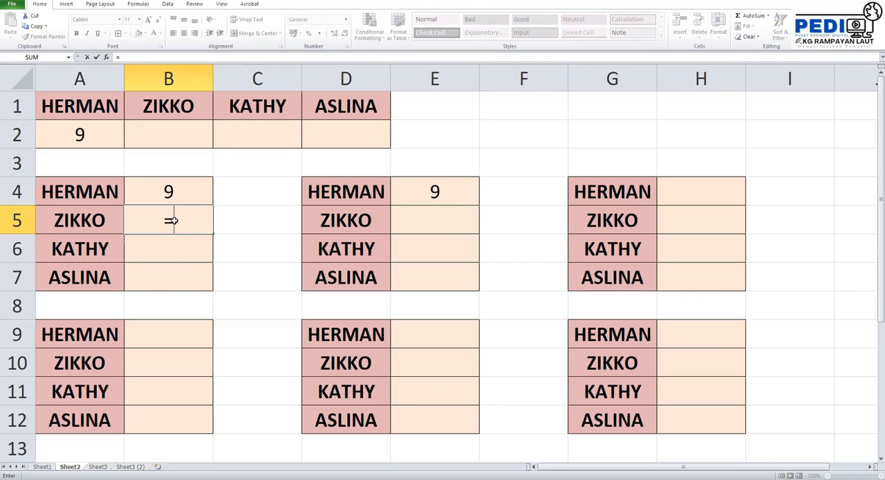
pyautogui.click(175, 132)
pyautogui.press('Return')
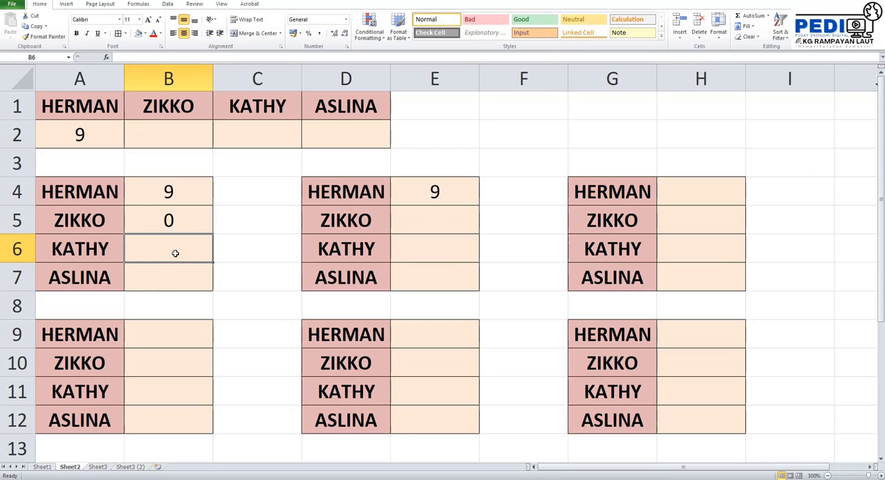
pyautogui.write('=')
pyautogui.click(256, 135)
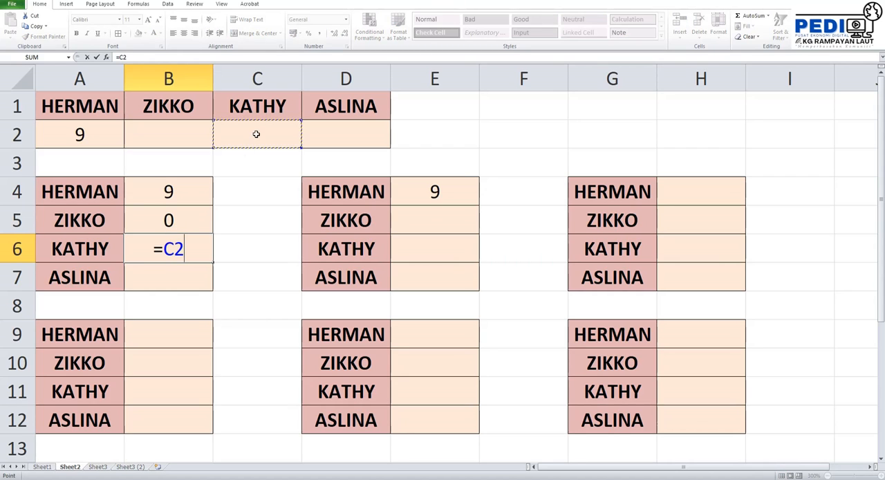
pyautogui.press('Return')
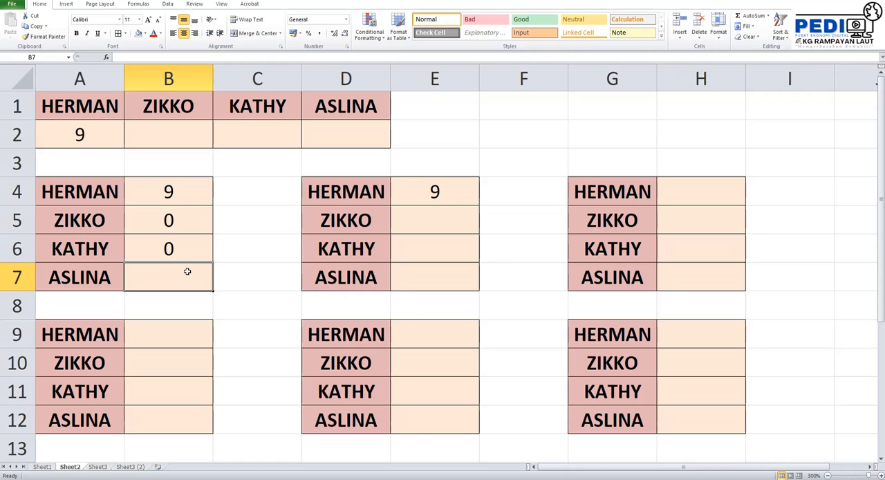
pyautogui.write('=')
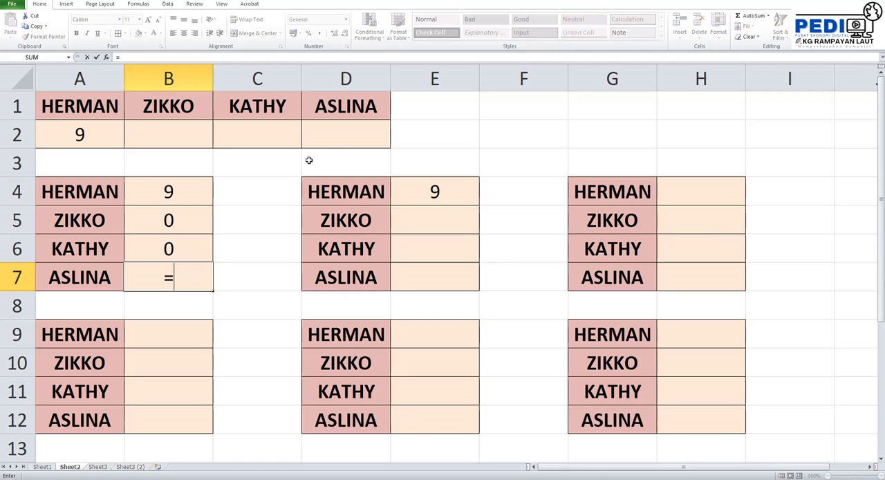
pyautogui.click(344, 135)
pyautogui.press('Return')
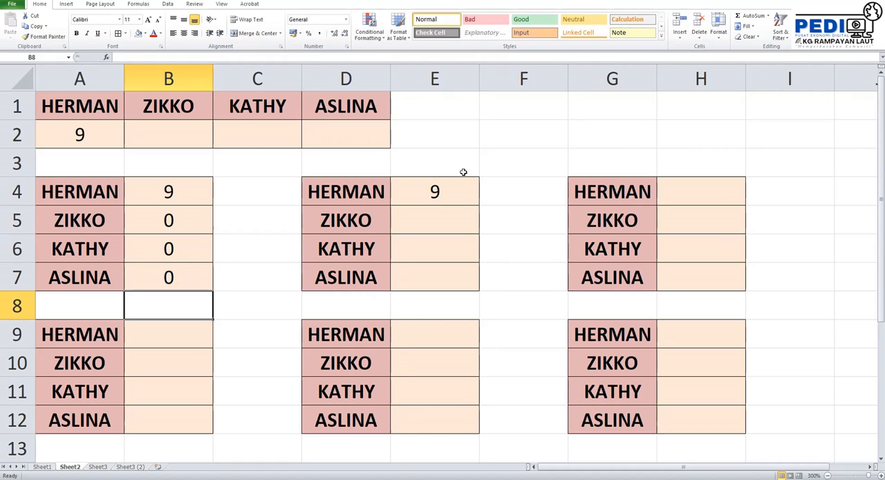
# - Change the value in cell A2 to 96
pyautogui.click(181, 138)
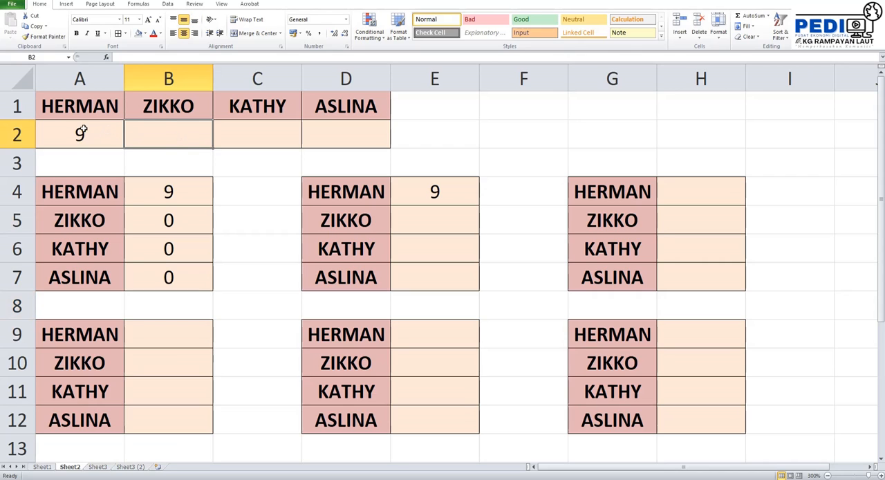
pyautogui.click(82, 131)
pyautogui.write('96')
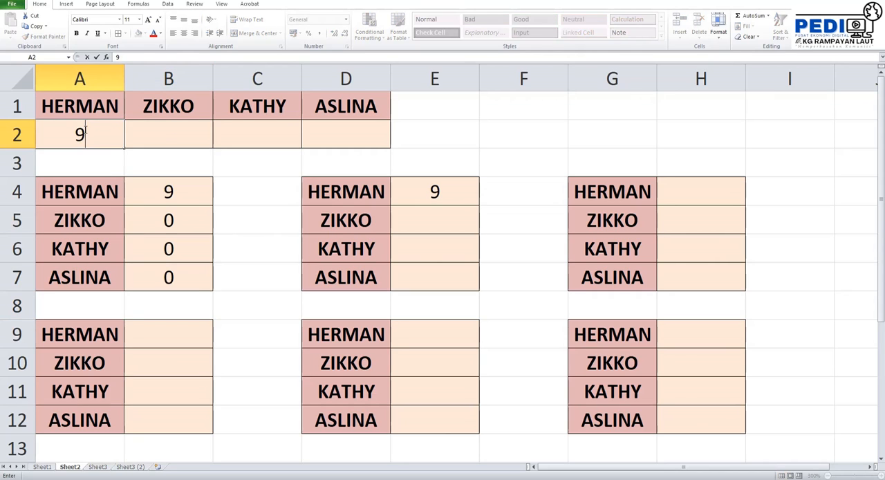
pyautogui.click(154, 135)
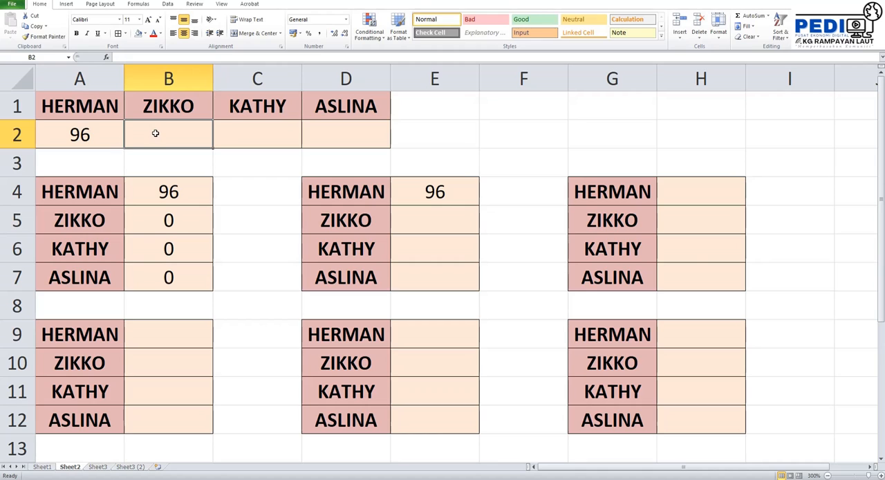
# - Enter the source values 72, 84 and 67 in cells B2, C2 and D2
pyautogui.write('7')
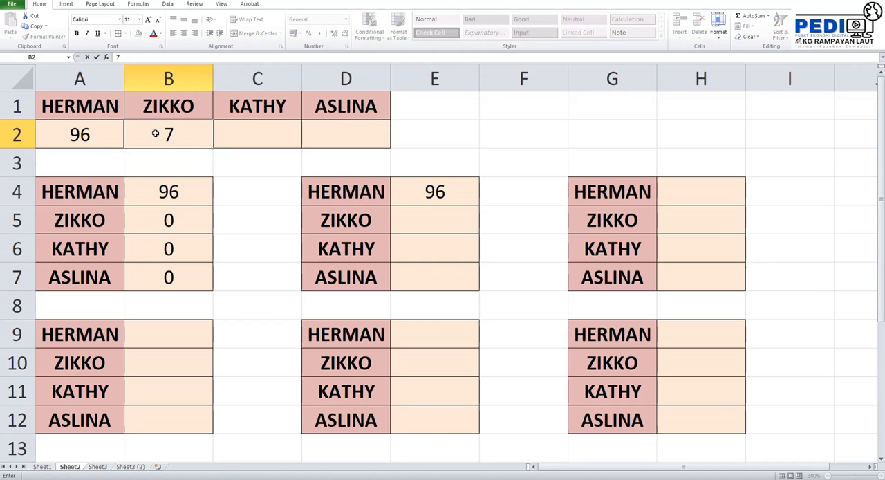
pyautogui.write('2')
pyautogui.click(239, 144)
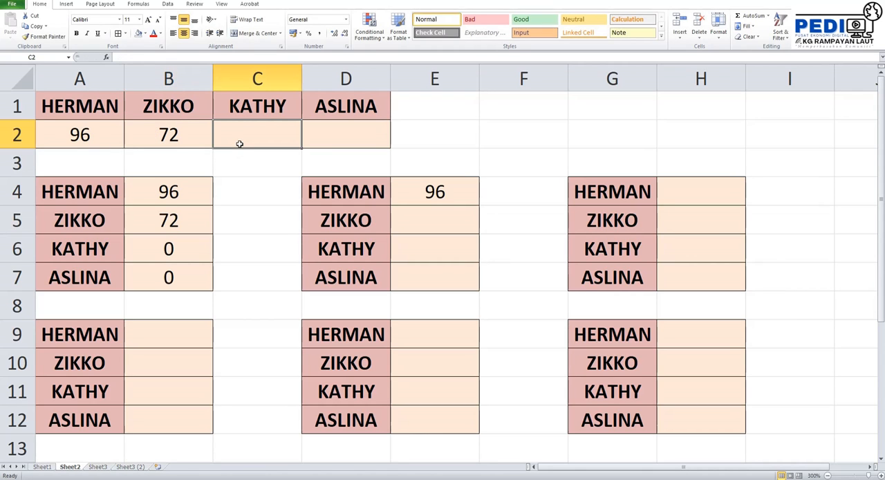
pyautogui.write('8')
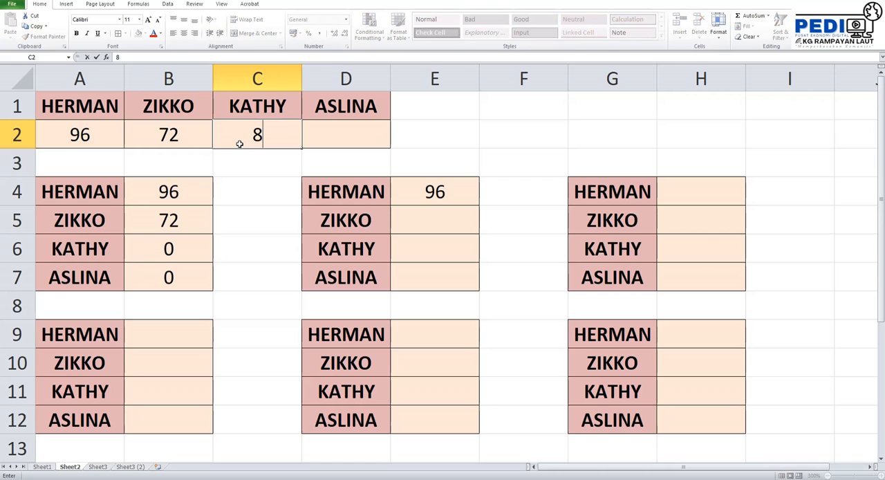
pyautogui.write('4')
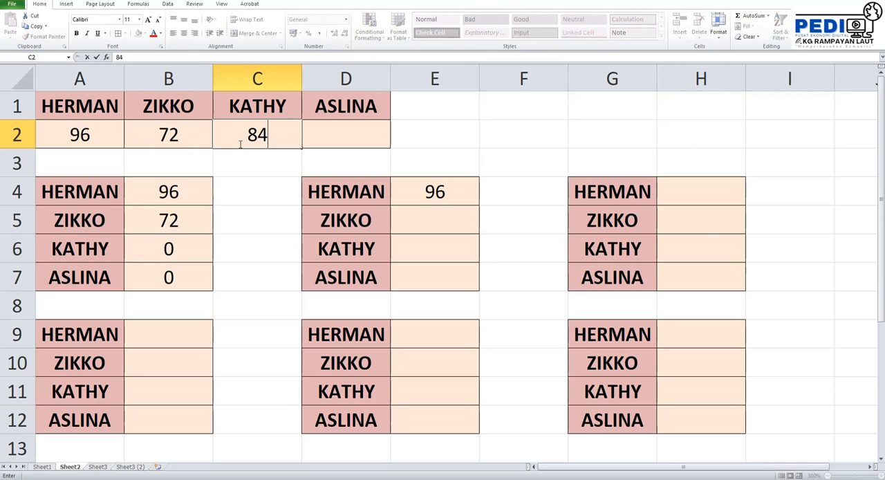
pyautogui.click(327, 138)
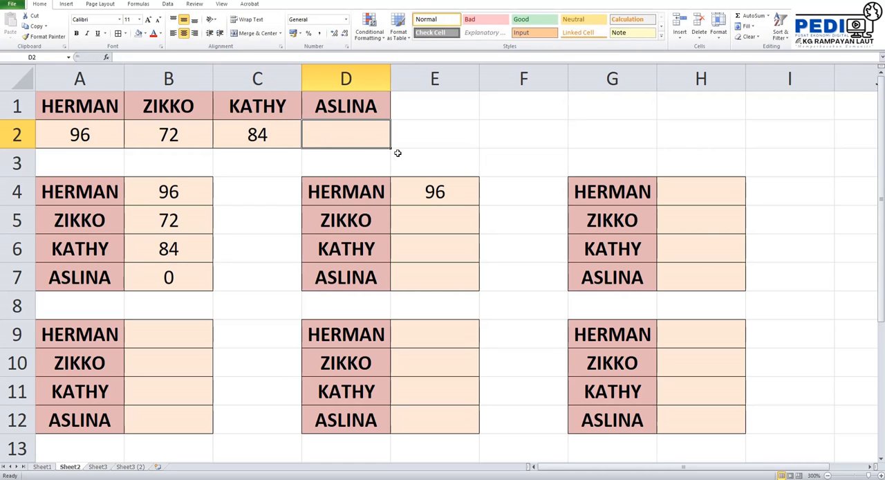
pyautogui.write('67')
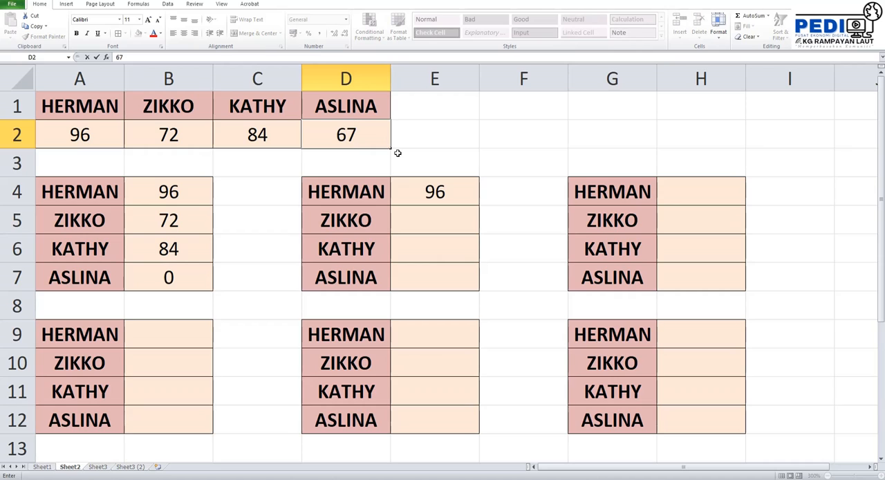
pyautogui.press('Return')
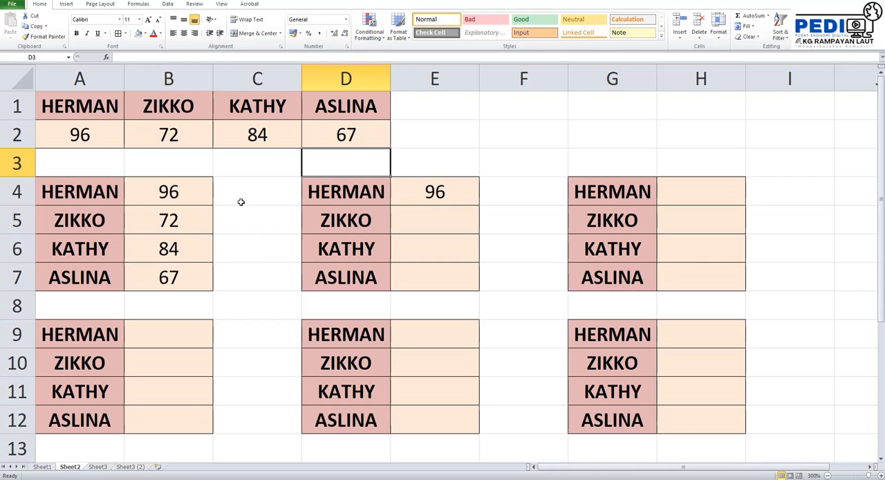
# - Try linking cell E4 to the source row with =A2 and filling the formula down to E7
pyautogui.click(463, 189)
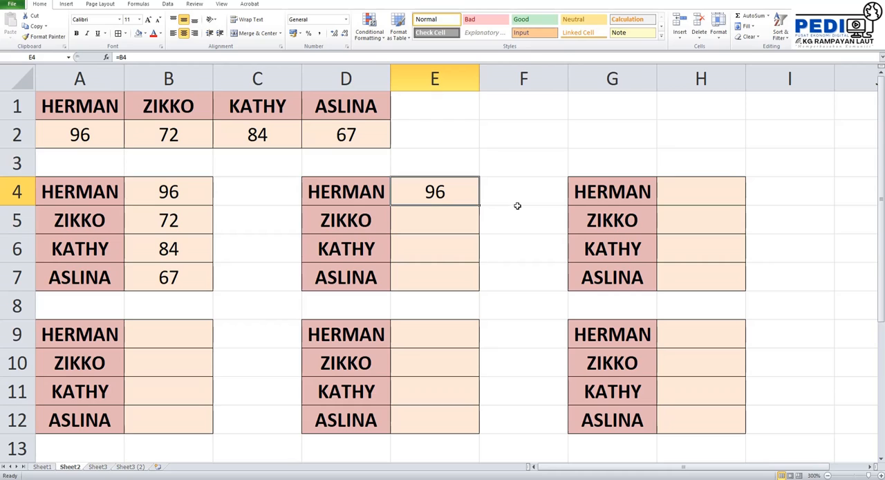
pyautogui.click(469, 239)
pyautogui.click(464, 198)
pyautogui.click(502, 213)
pyautogui.click(451, 187)
pyautogui.write('=')
pyautogui.click(92, 132)
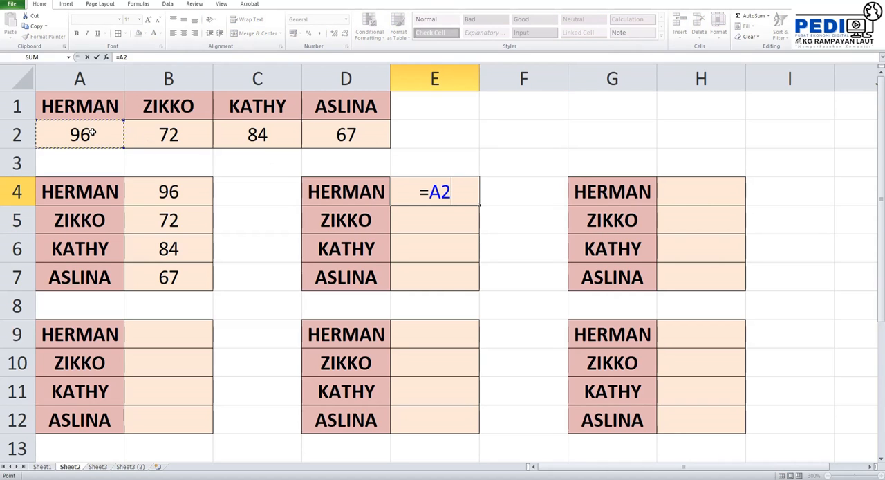
pyautogui.press('Return')
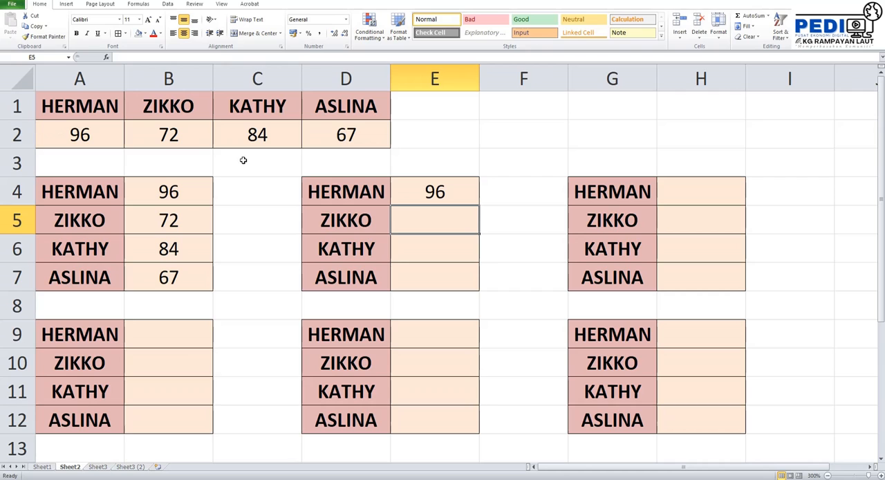
pyautogui.press('Up')
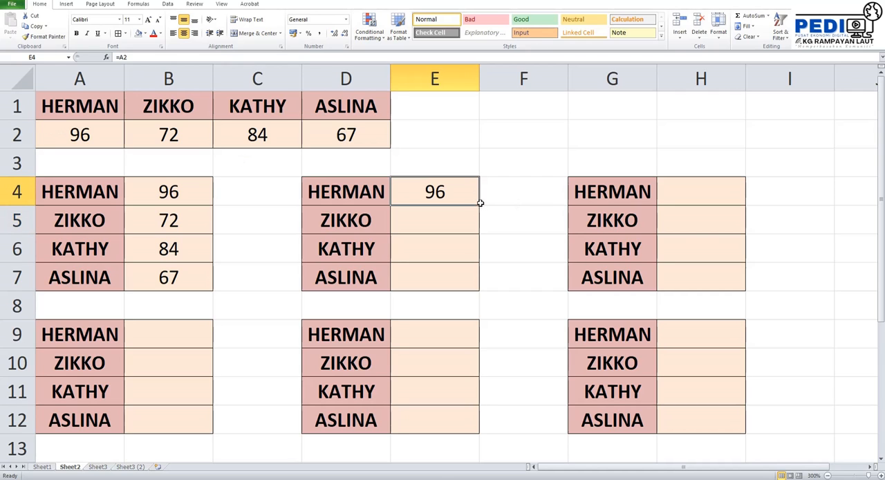
pyautogui.moveTo(480, 208); pyautogui.dragTo(479, 289)
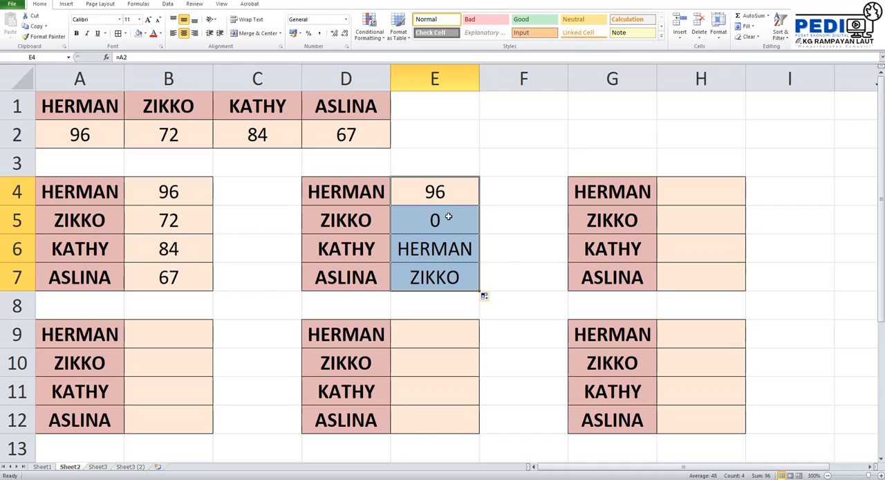
# - Replace the formula in E4 with =B4 and fill it down through E7
pyautogui.click(450, 195)
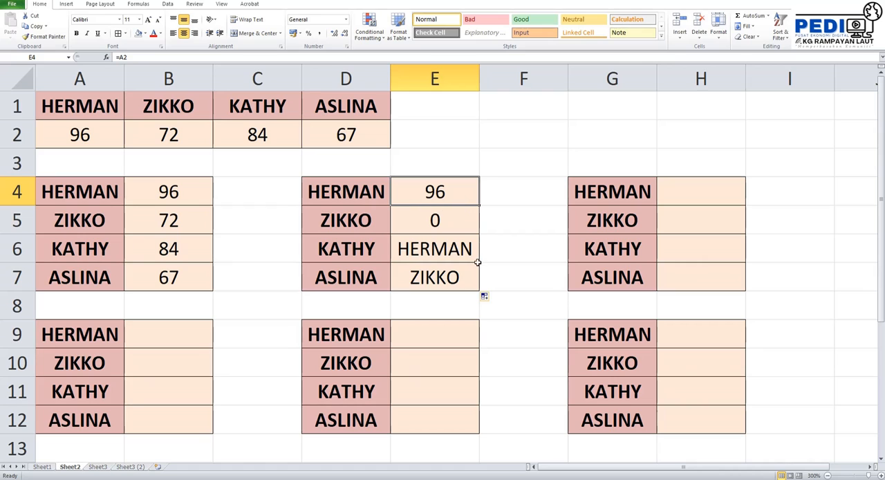
pyautogui.click(473, 237)
pyautogui.click(458, 199)
pyautogui.write('=')
pyautogui.click(193, 197)
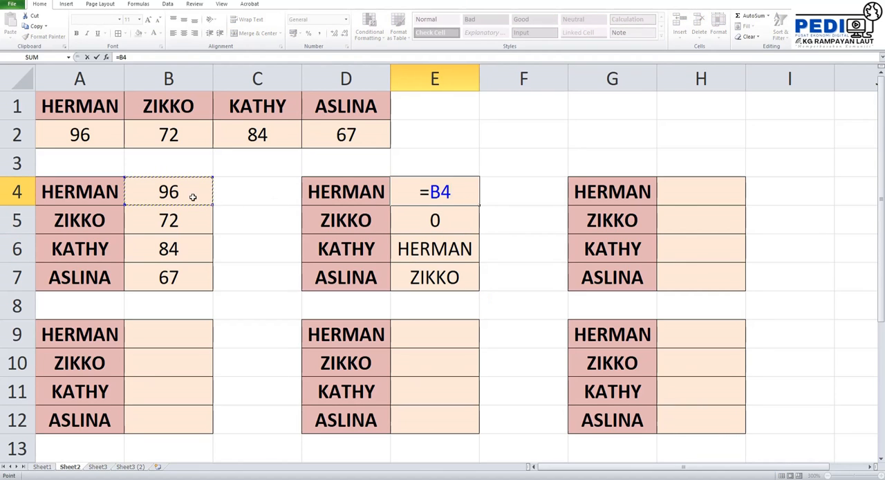
pyautogui.press('Return')
pyautogui.click(467, 204)
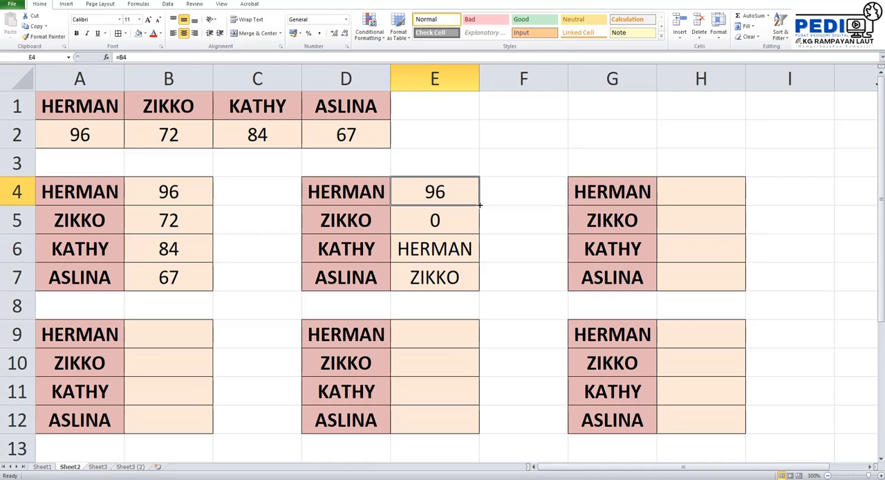
pyautogui.moveTo(480, 205); pyautogui.dragTo(480, 285)
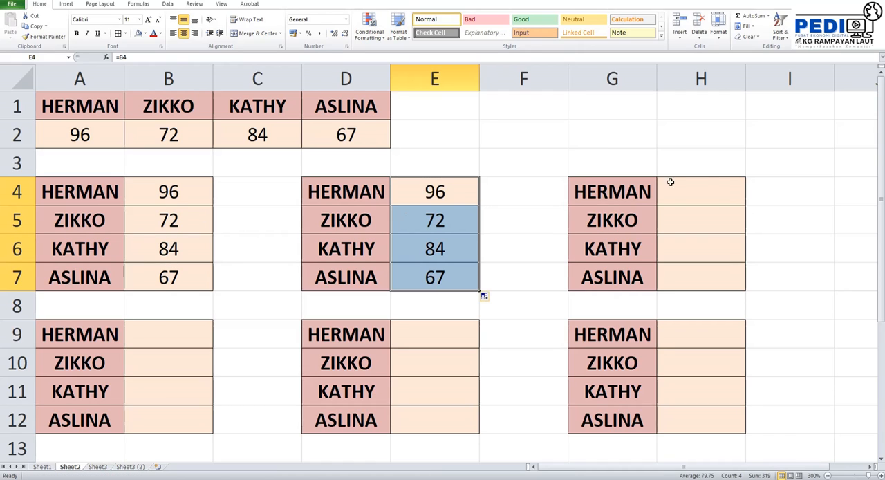
# - Link cell H4 to the first table with =B4 and fill the formula down through H7
pyautogui.click(725, 186)
pyautogui.write('=')
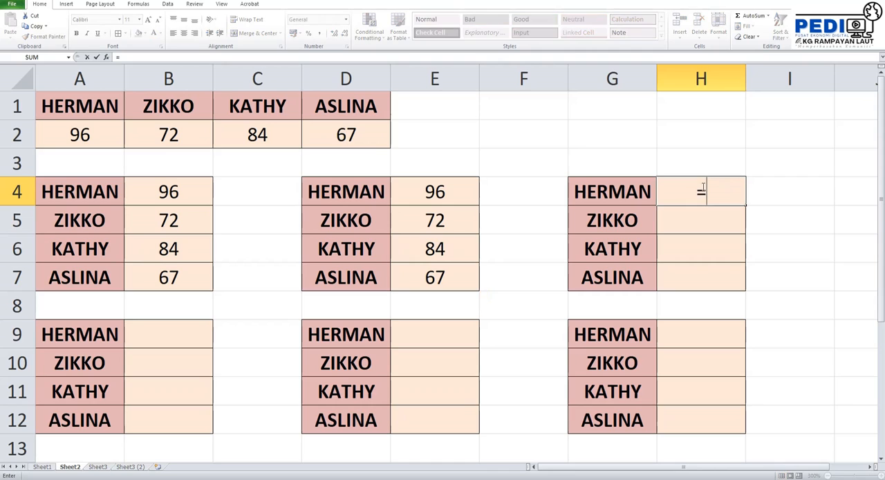
pyautogui.click(205, 190)
pyautogui.press('Return')
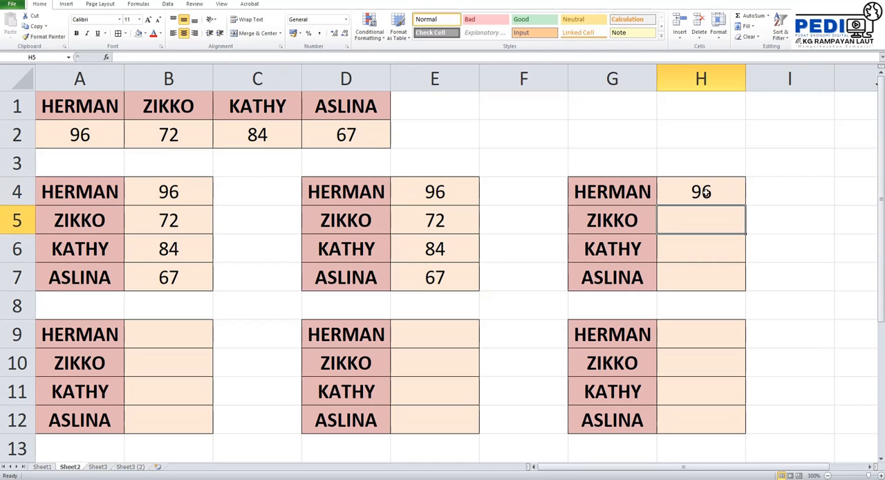
pyautogui.click(705, 191)
pyautogui.moveTo(745, 206); pyautogui.dragTo(740, 288)
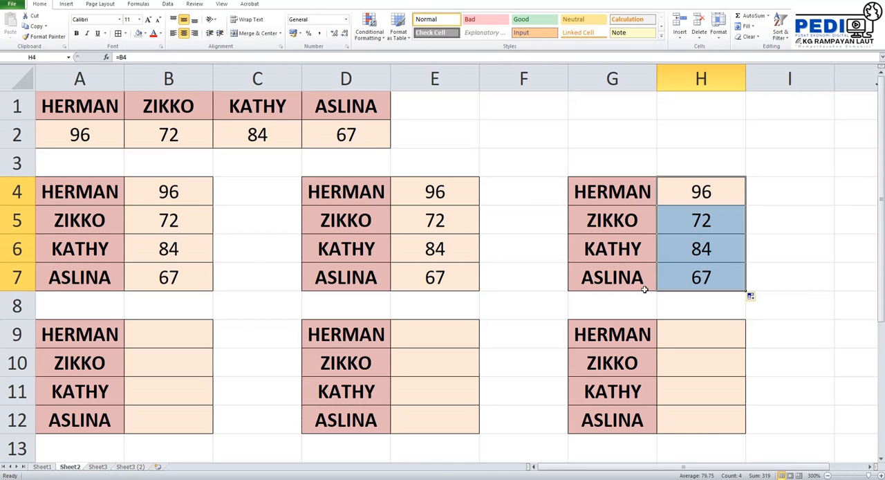
# - Enter =B4 in cell B9 and fill the formula down through B12
pyautogui.click(199, 337)
pyautogui.write('=')
pyautogui.click(177, 193)
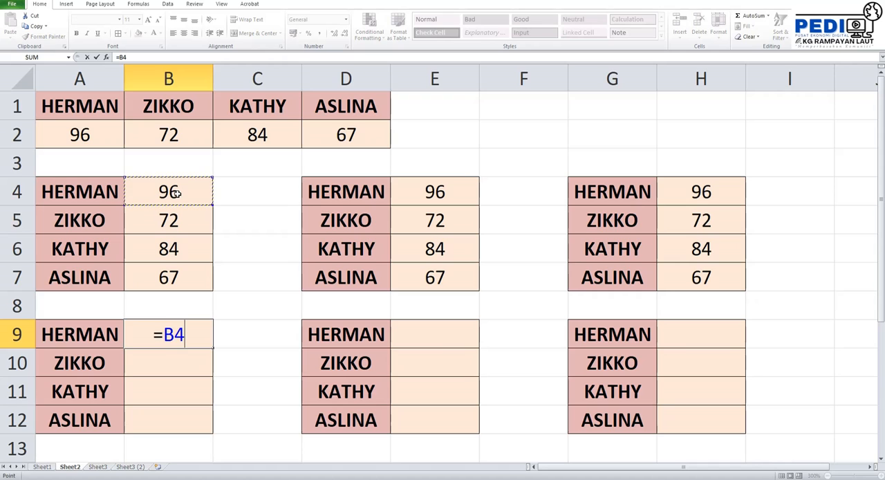
pyautogui.press('Return')
pyautogui.click(208, 334)
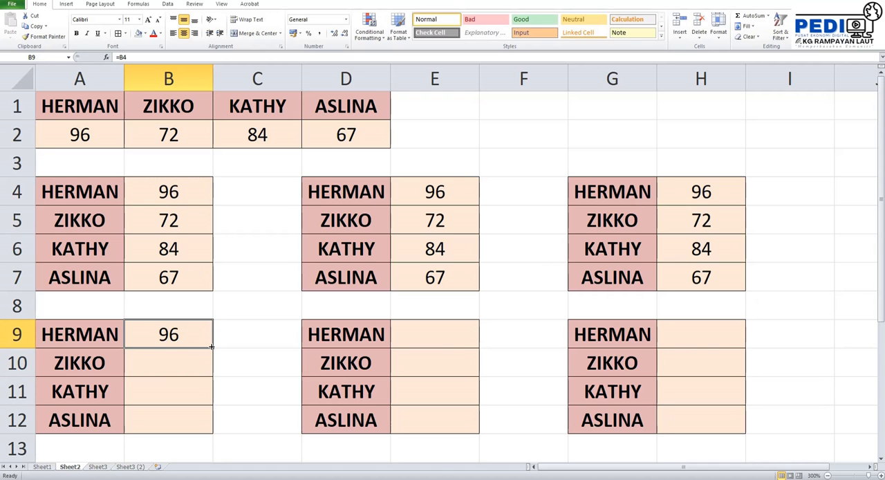
pyautogui.moveTo(212, 348); pyautogui.dragTo(211, 428)
# - Enter =B4 in cell E9 and fill the formula down through E12
pyautogui.click(463, 340)
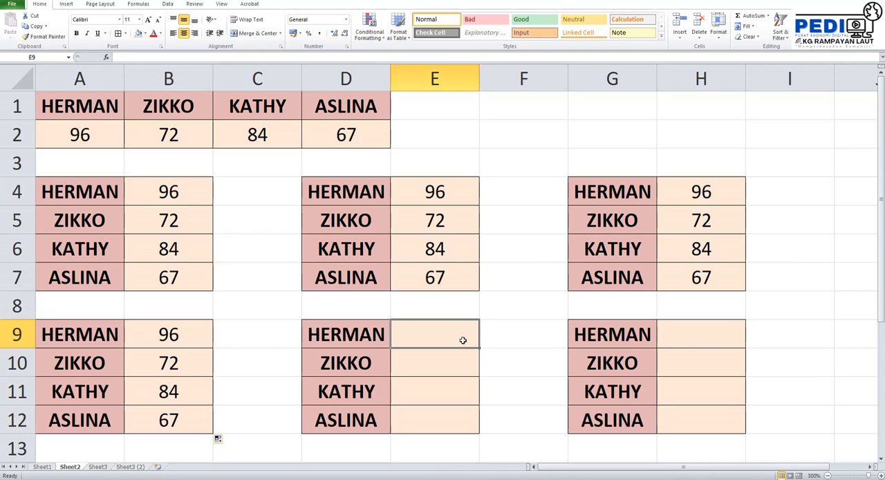
pyautogui.write('=')
pyautogui.click(164, 190)
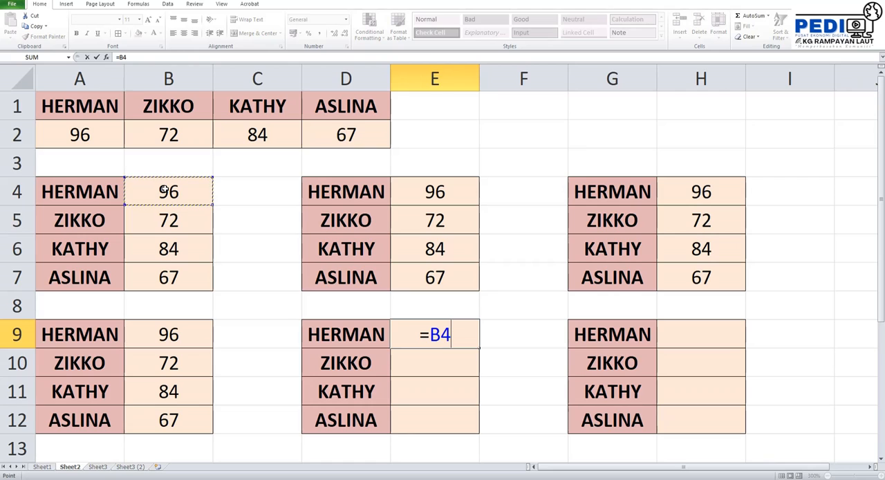
pyautogui.press('Return')
pyautogui.click(440, 323)
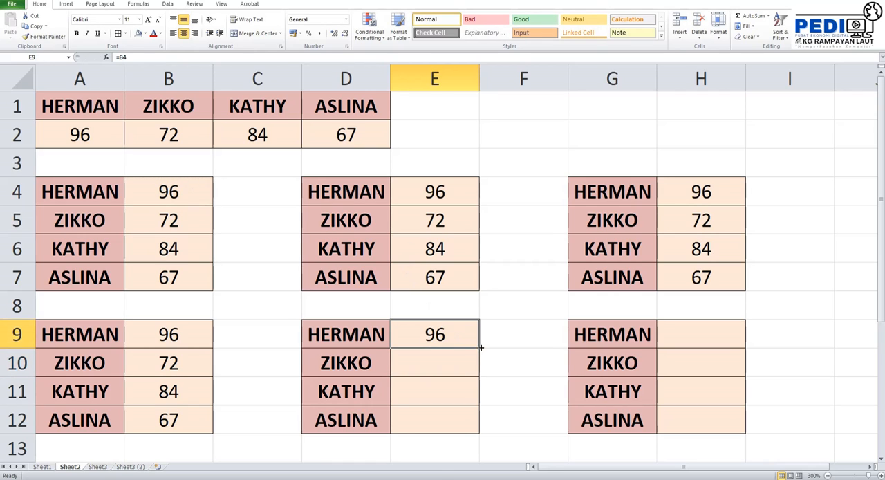
pyautogui.moveTo(481, 347); pyautogui.dragTo(478, 432)
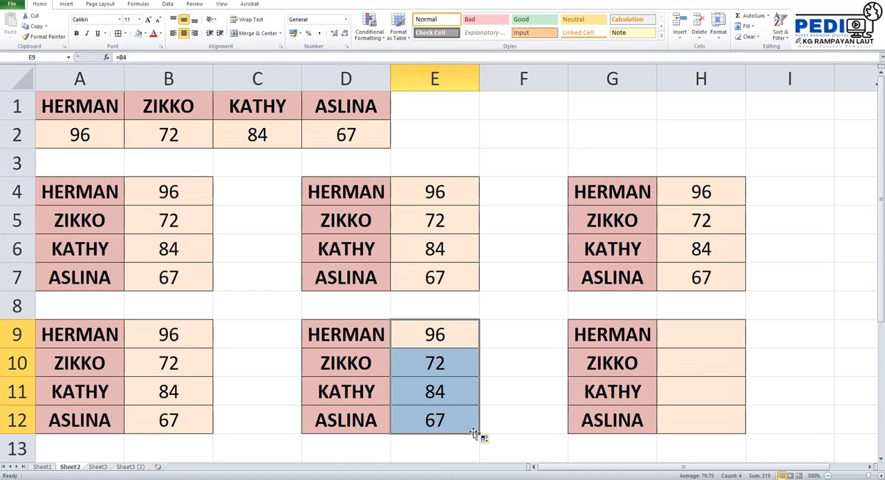
# - Enter =B4 in cell H9 and fill the formula down through H12
pyautogui.click(727, 331)
pyautogui.write('=')
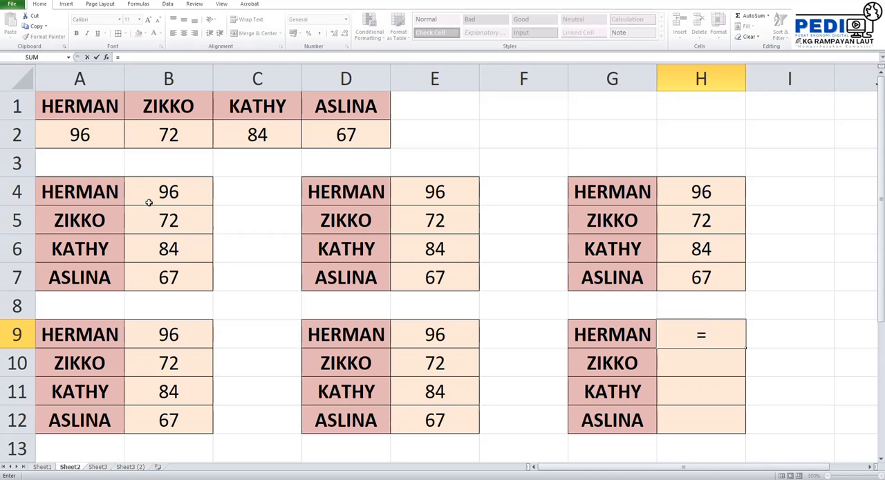
pyautogui.click(153, 197)
pyautogui.press('Return')
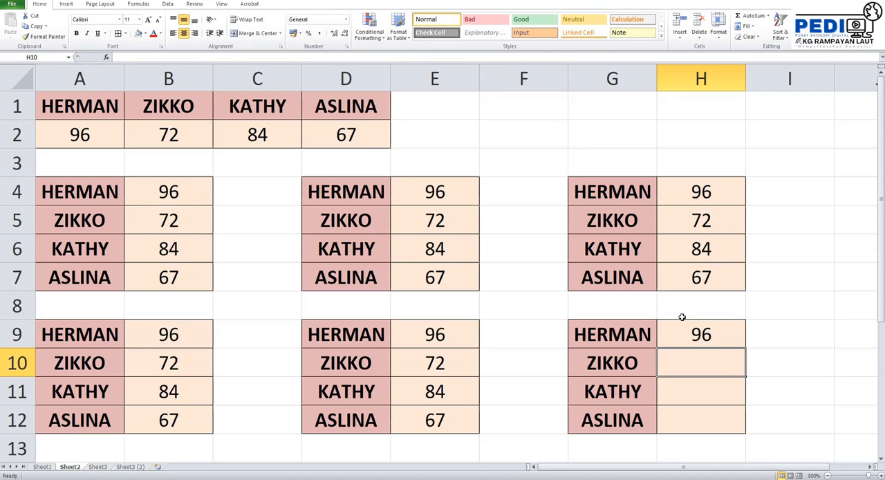
pyautogui.click(700, 332)
pyautogui.moveTo(745, 346); pyautogui.dragTo(746, 429)
pyautogui.click(799, 352)
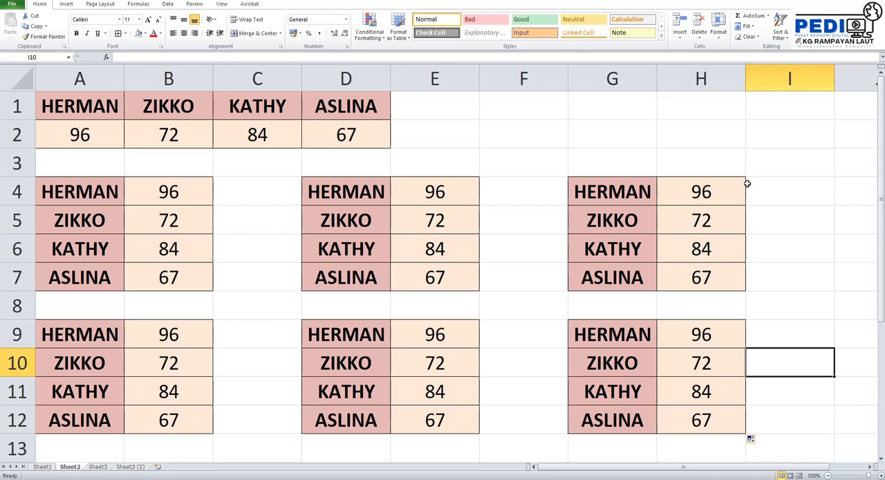
pyautogui.click(772, 182)
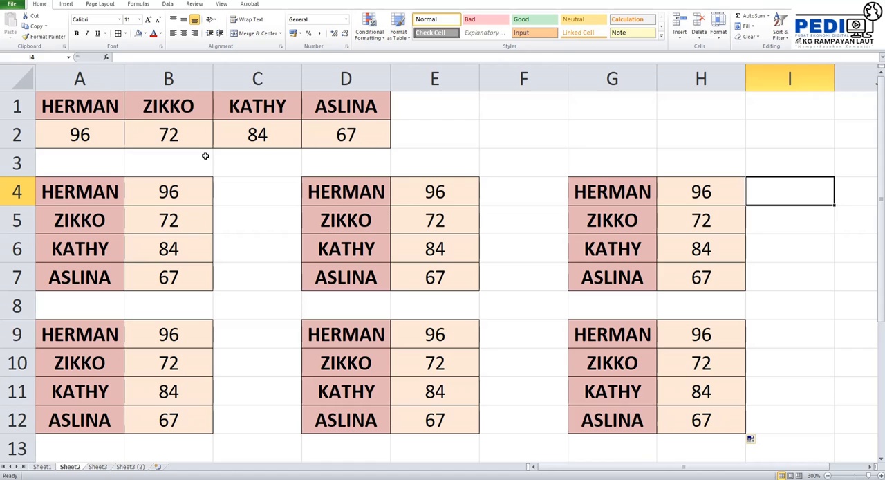
# - Change the source value in cell A2 to 91
pyautogui.click(81, 135)
pyautogui.click(74, 154)
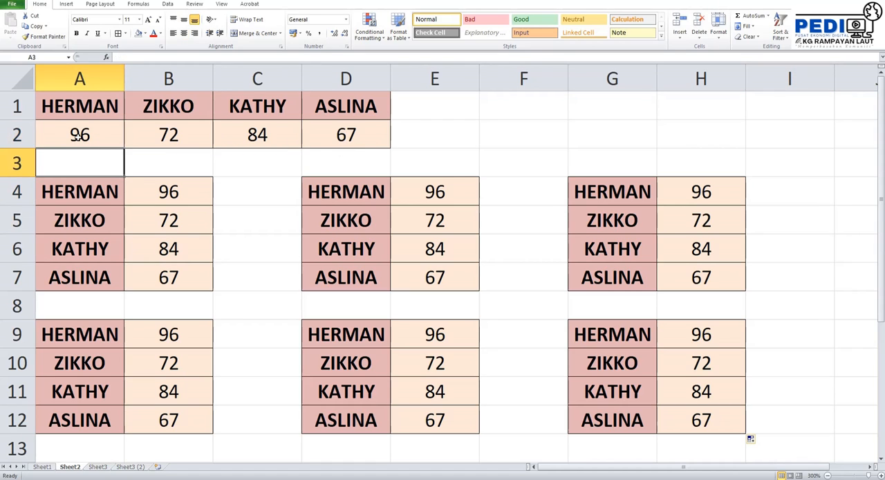
pyautogui.click(80, 134)
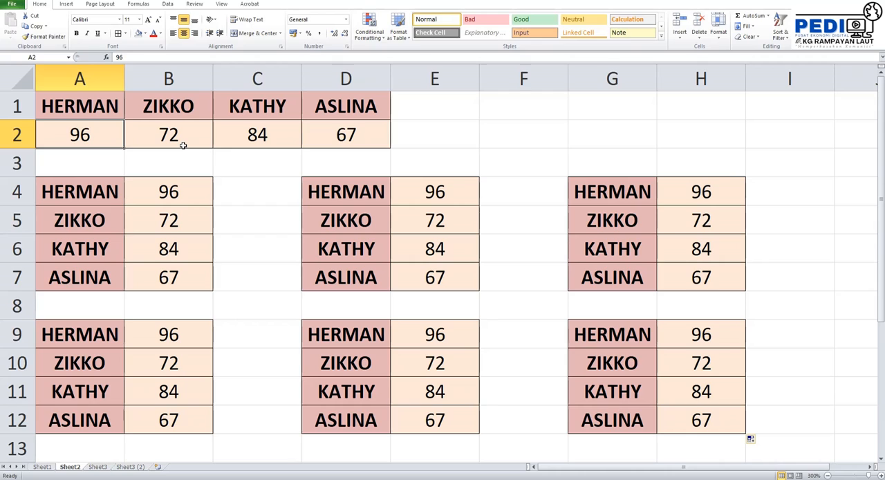
pyautogui.write('91')
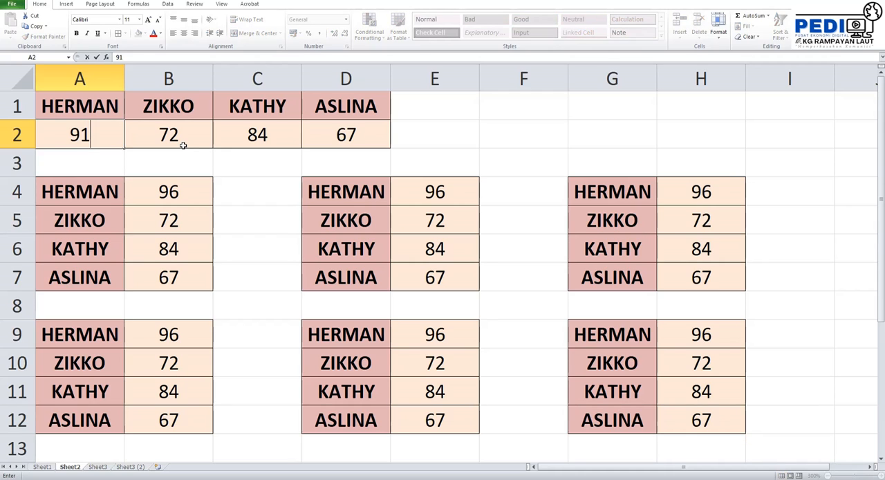
pyautogui.press('Return')
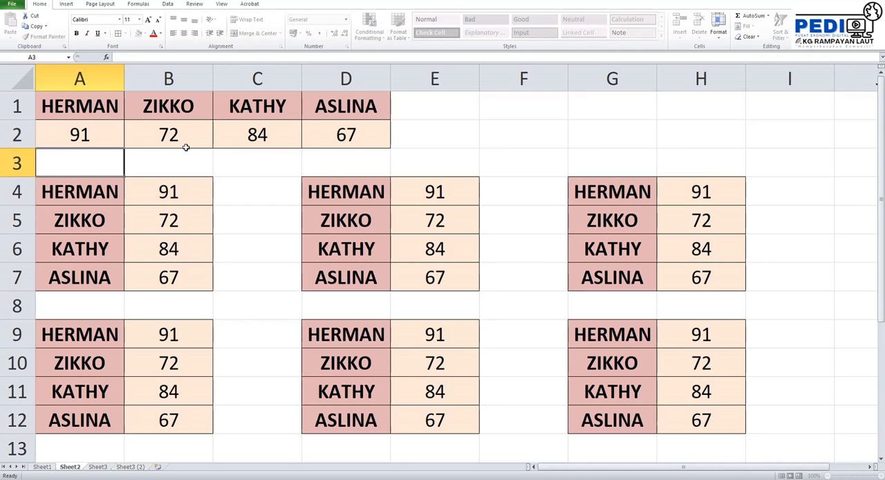
# - Check the first value cell of each of the six linked tables for the changed source value
pyautogui.click(182, 196)
pyautogui.click(457, 193)
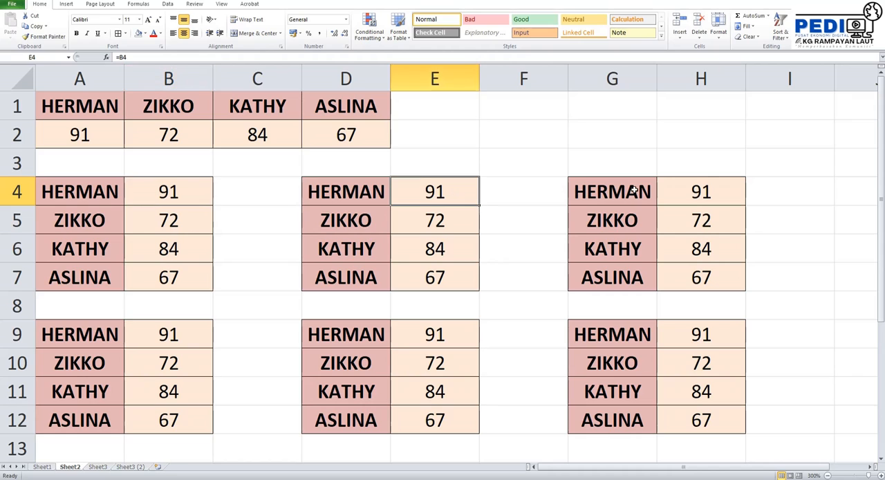
pyautogui.click(680, 191)
pyautogui.click(709, 336)
pyautogui.click(437, 332)
pyautogui.click(182, 339)
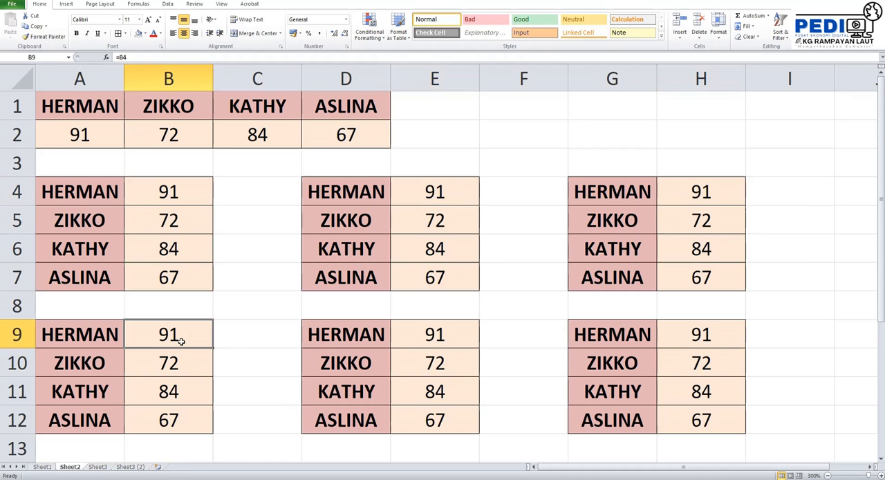